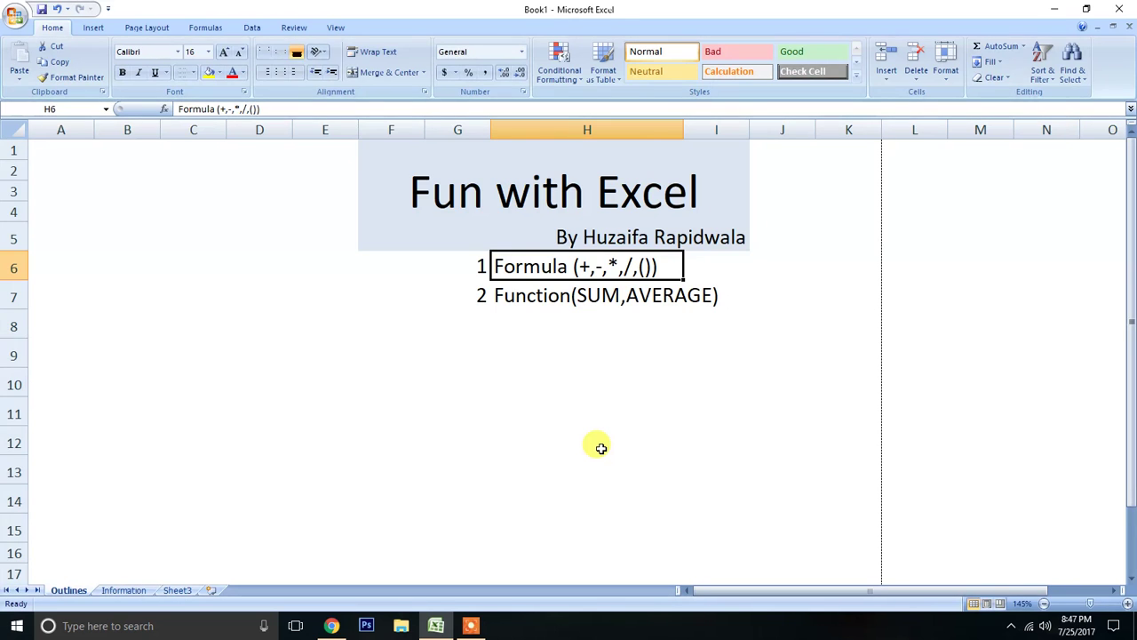
Open the Information sheet and clear all serial numbers in A2:A29.
{"action": "left_click", "coordinate": [123, 590]}
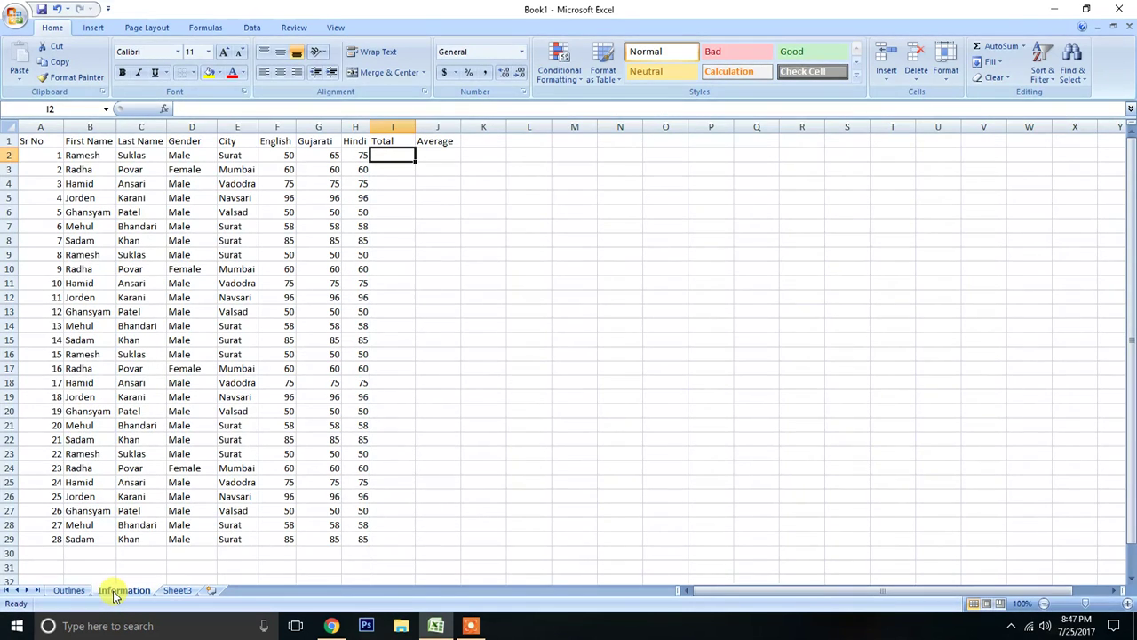
{"action": "left_click_drag", "start_coordinate": [40, 155], "coordinate": [22, 549]}
{"action": "key", "text": "Delete"}
{"action": "key", "text": "Up"}
{"action": "key", "text": "Down"}
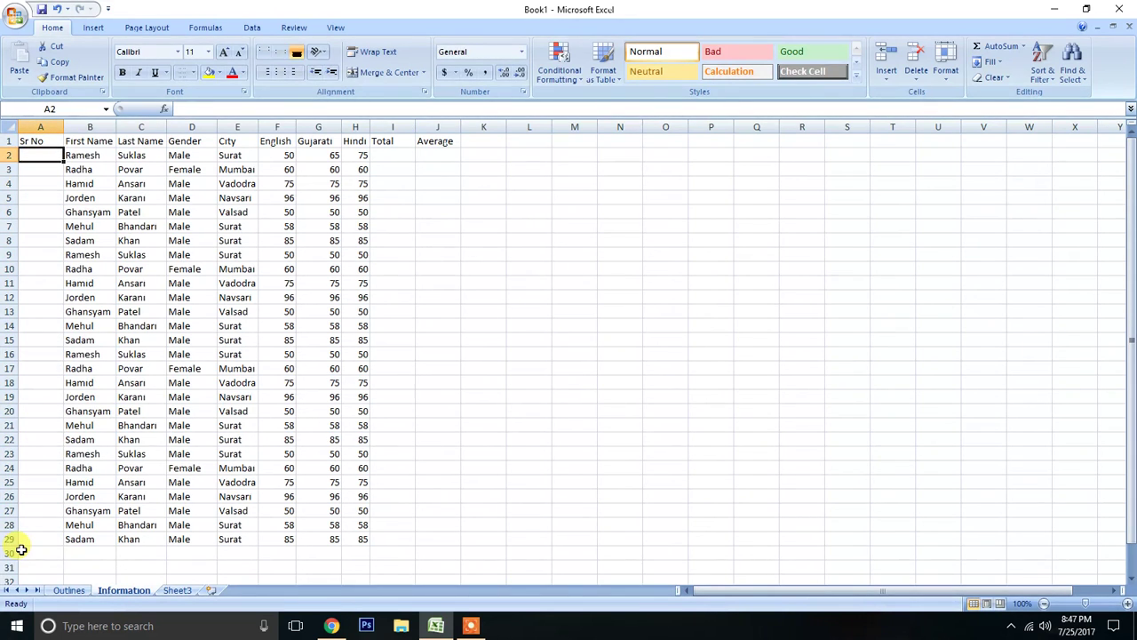
Enter 1 in A2 and 2 in A3, and fill the number series down to A29.
{"action": "type", "text": "1"}
{"action": "key", "text": "Return"}
{"action": "type", "text": "2"}
{"action": "key", "text": "Return"}
{"action": "key", "text": "Up"}
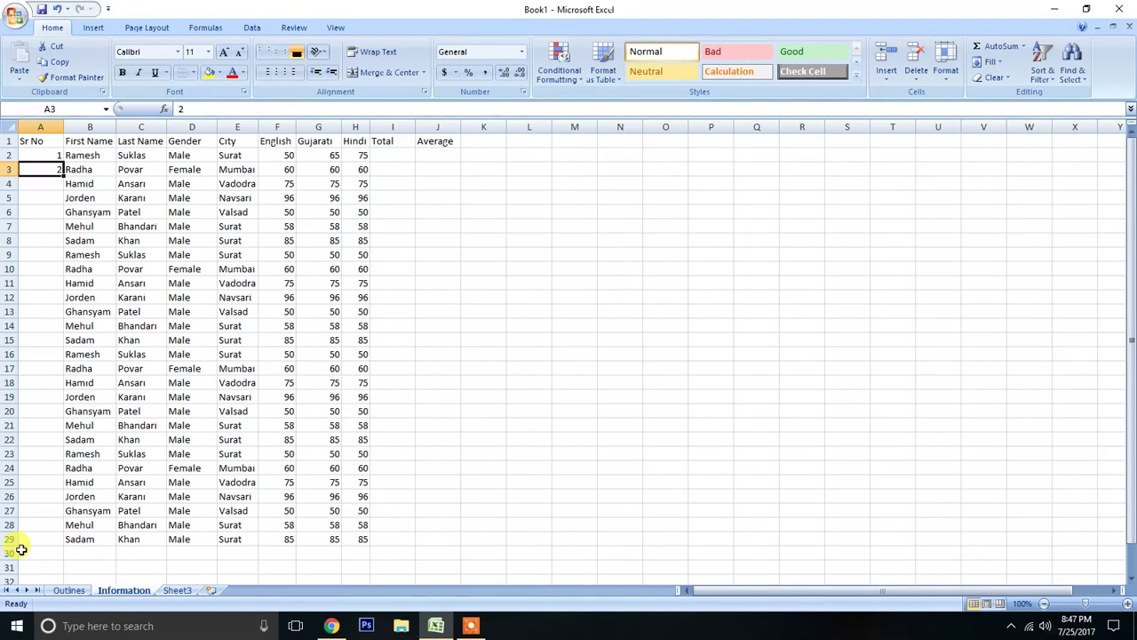
{"action": "left_click_drag", "start_coordinate": [56, 155], "coordinate": [57, 164]}
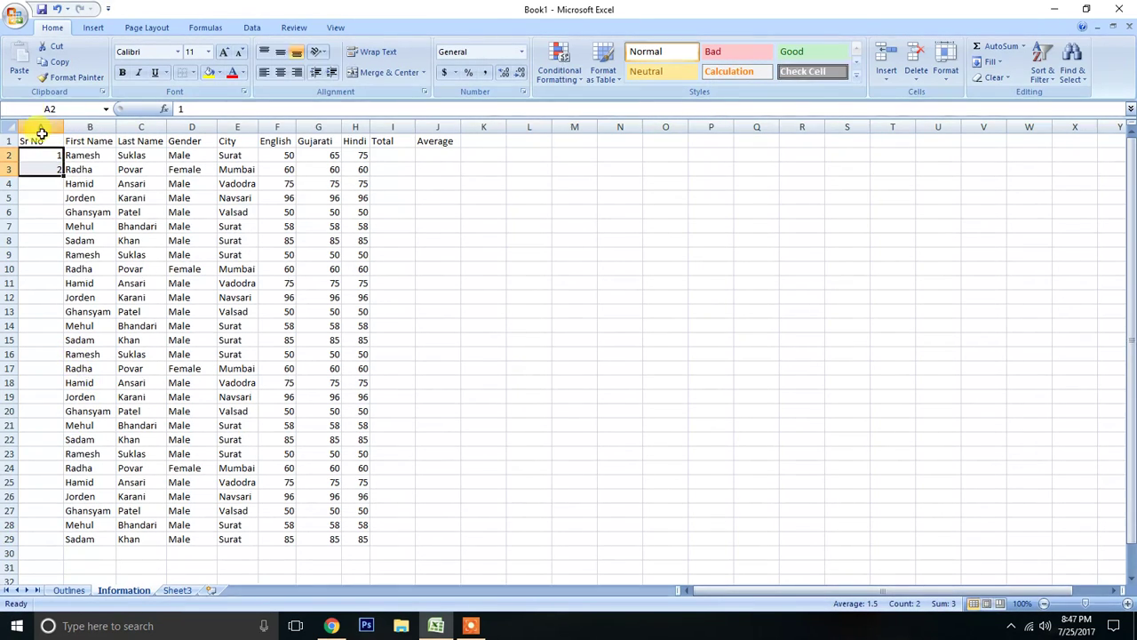
{"action": "double_click", "coordinate": [63, 176]}
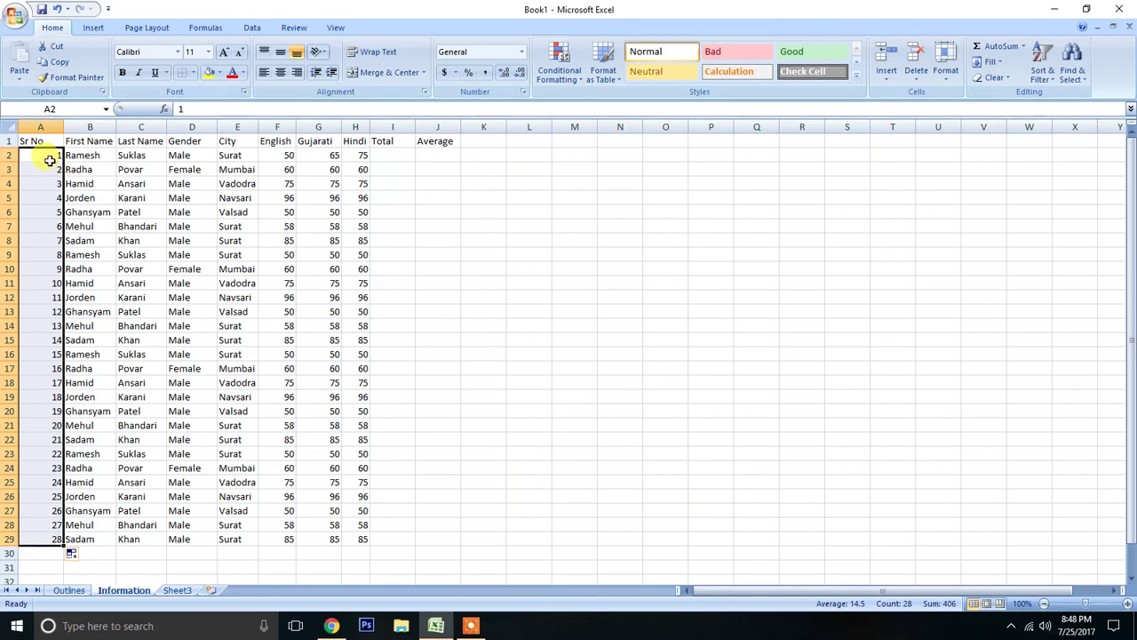
Change A3 to 3, clear the serial numbers below it and fill the 1, 3 series down to A29.
{"action": "left_click", "coordinate": [49, 158]}
{"action": "key", "text": "Down"}
{"action": "type", "text": "3"}
{"action": "key", "text": "Return"}
{"action": "key", "text": "ctrl+shift+Down"}
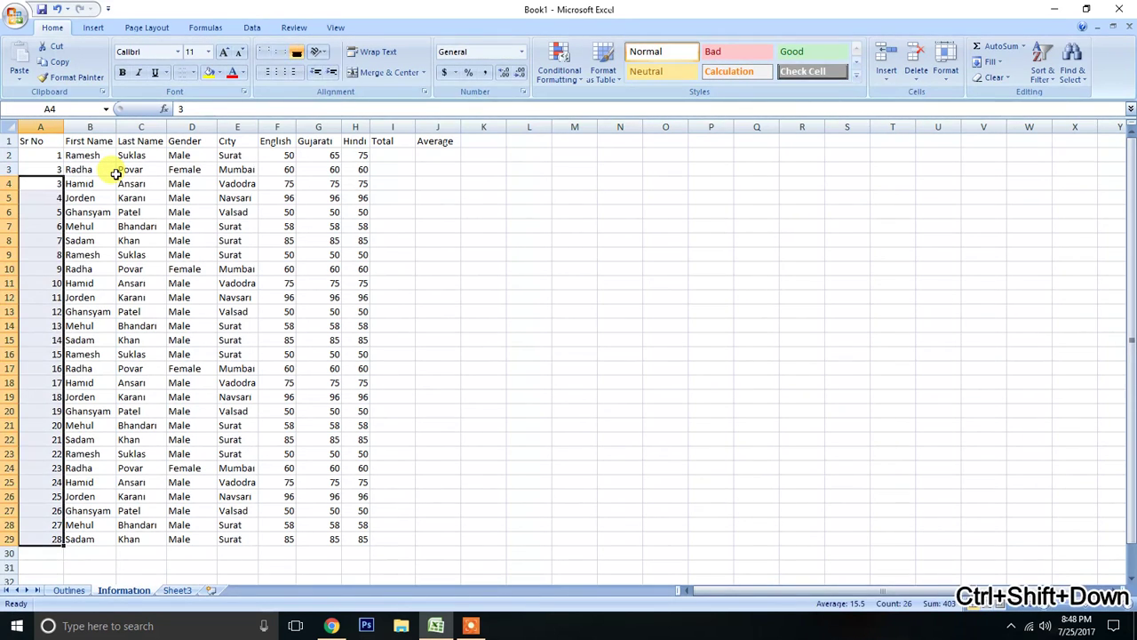
{"action": "key", "text": "Delete"}
{"action": "key", "text": "Up"}
{"action": "key", "text": "Up"}
{"action": "key", "text": "shift+Down"}
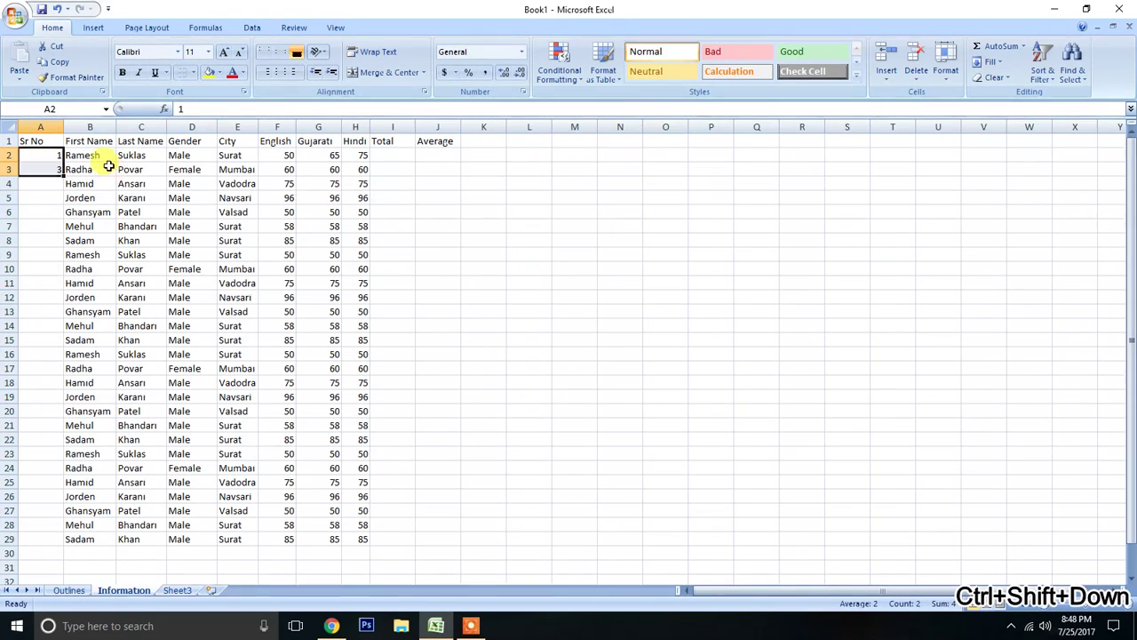
{"action": "double_click", "coordinate": [63, 176]}
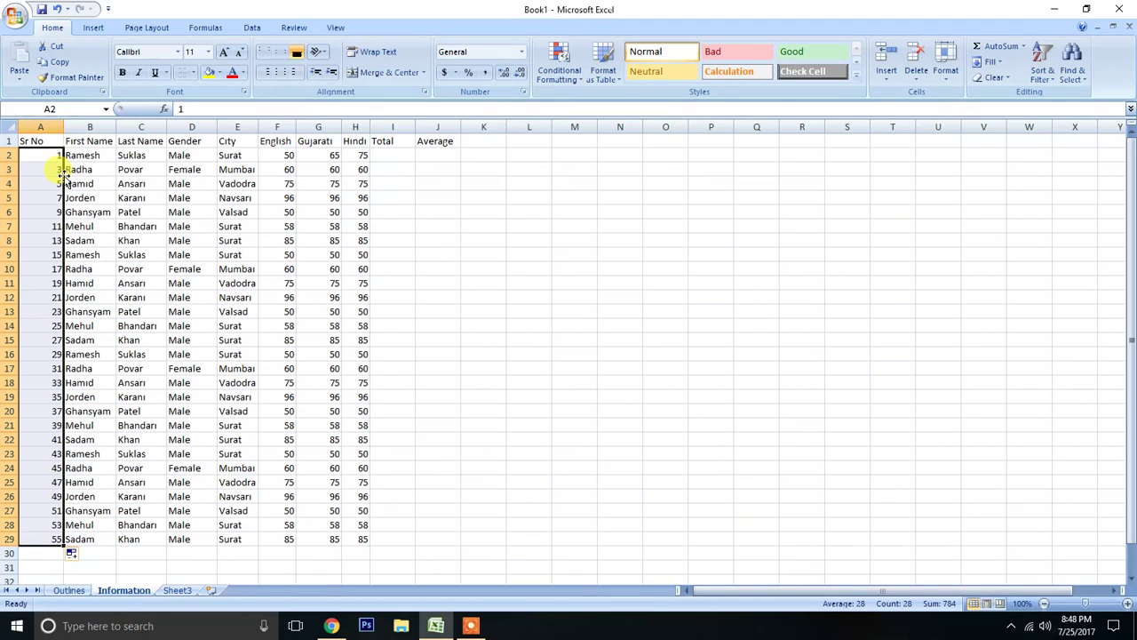
Clear A3:A29, enter 2 in A3 and fill the 1, 2 series down to A29.
{"action": "left_click", "coordinate": [63, 175]}
{"action": "key", "text": "ctrl+shift+Down"}
{"action": "key", "text": "Delete"}
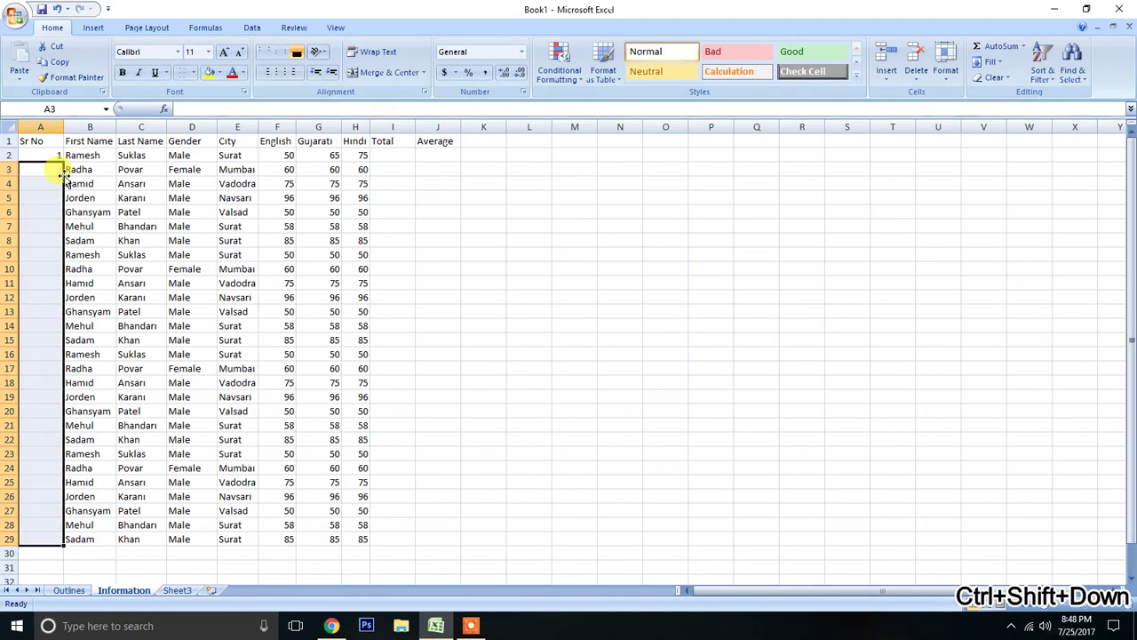
{"action": "left_click", "coordinate": [63, 175]}
{"action": "type", "text": "2"}
{"action": "key", "text": "Return"}
{"action": "left_click_drag", "start_coordinate": [54, 156], "coordinate": [63, 175]}
{"action": "double_click", "coordinate": [63, 175]}
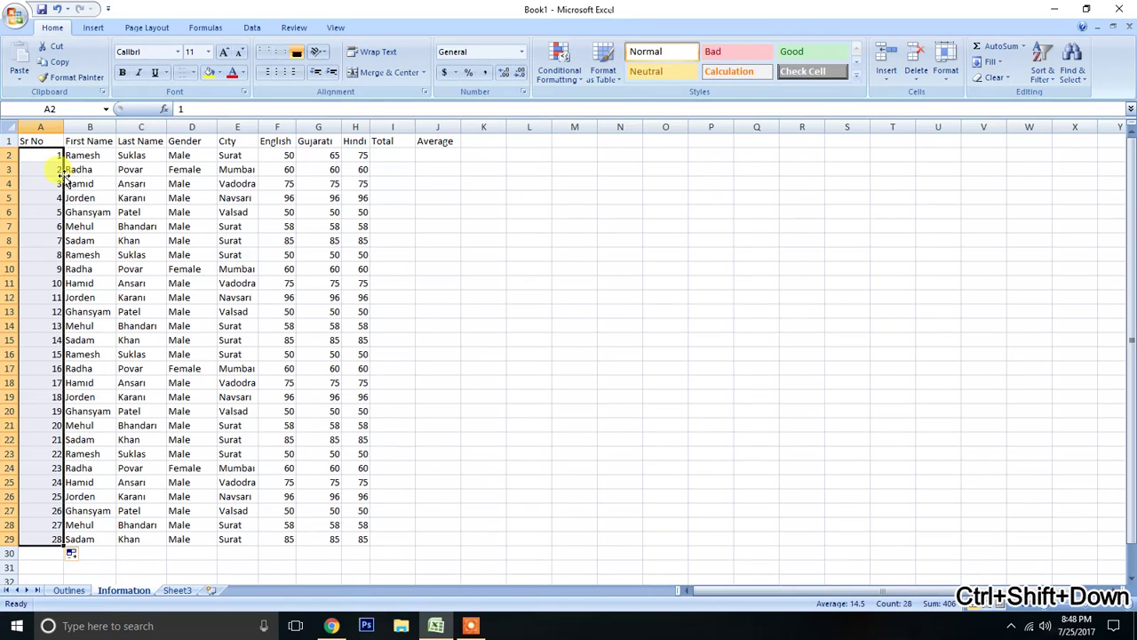
Enter the formula =50+65+70 with hard-coded marks in Total cell I2.
{"action": "left_click", "coordinate": [408, 156]}
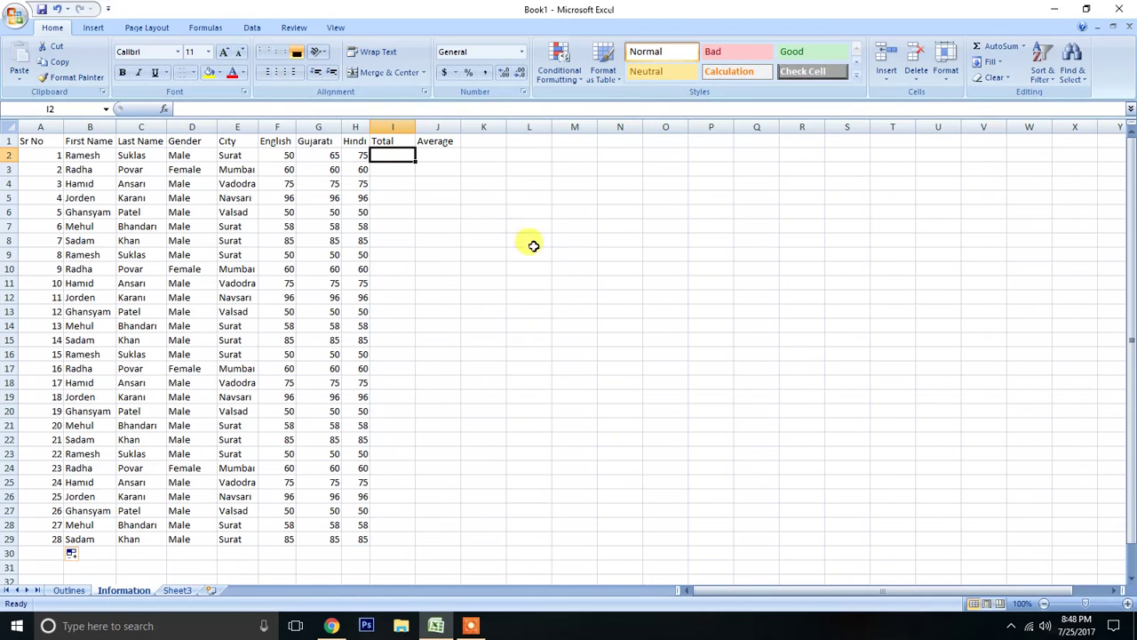
{"action": "type", "text": "="}
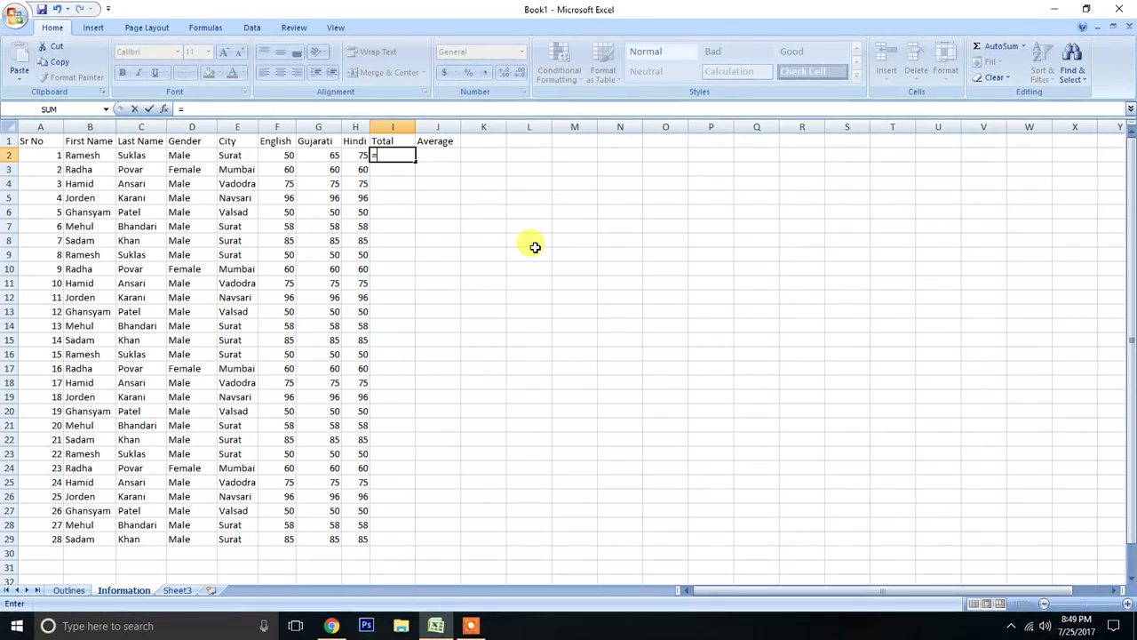
{"action": "type", "text": "50+65+70"}
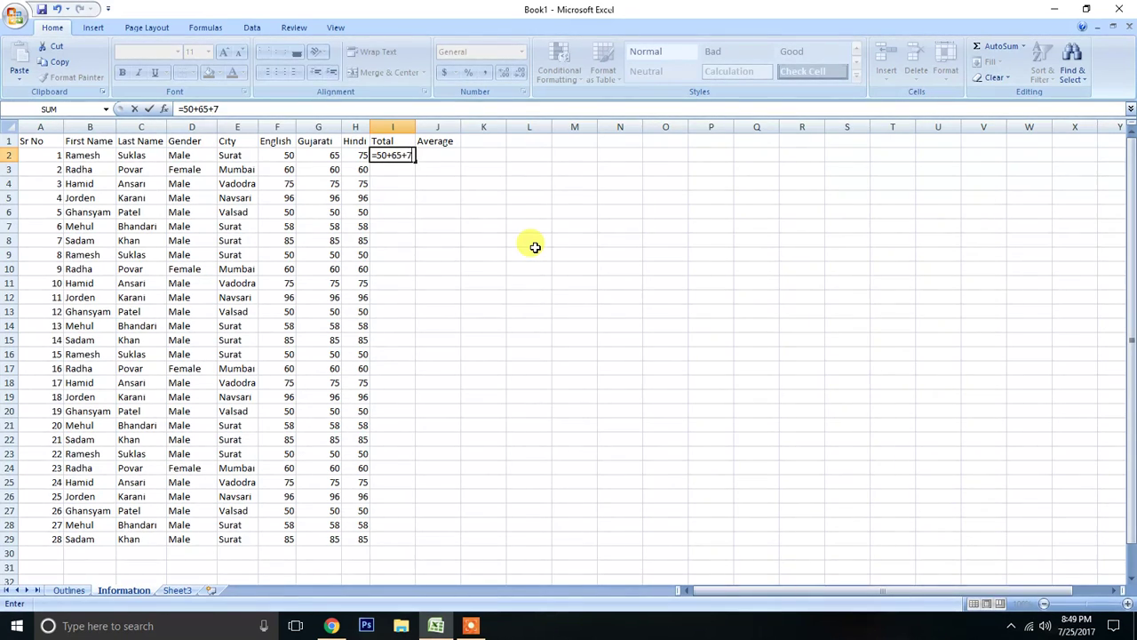
{"action": "key", "text": "ctrl+Return"}
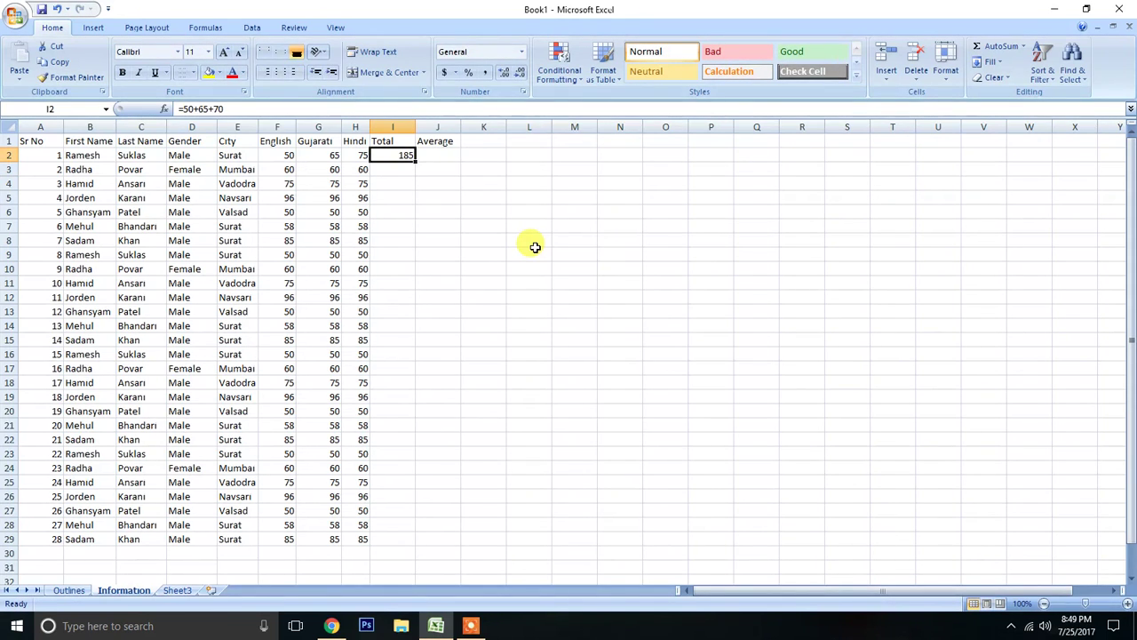
Set the Hindi mark in H2 to 85 and return to Total cell I2.
{"action": "key", "text": "Left"}
{"action": "type", "text": "85"}
{"action": "key", "text": "Return"}
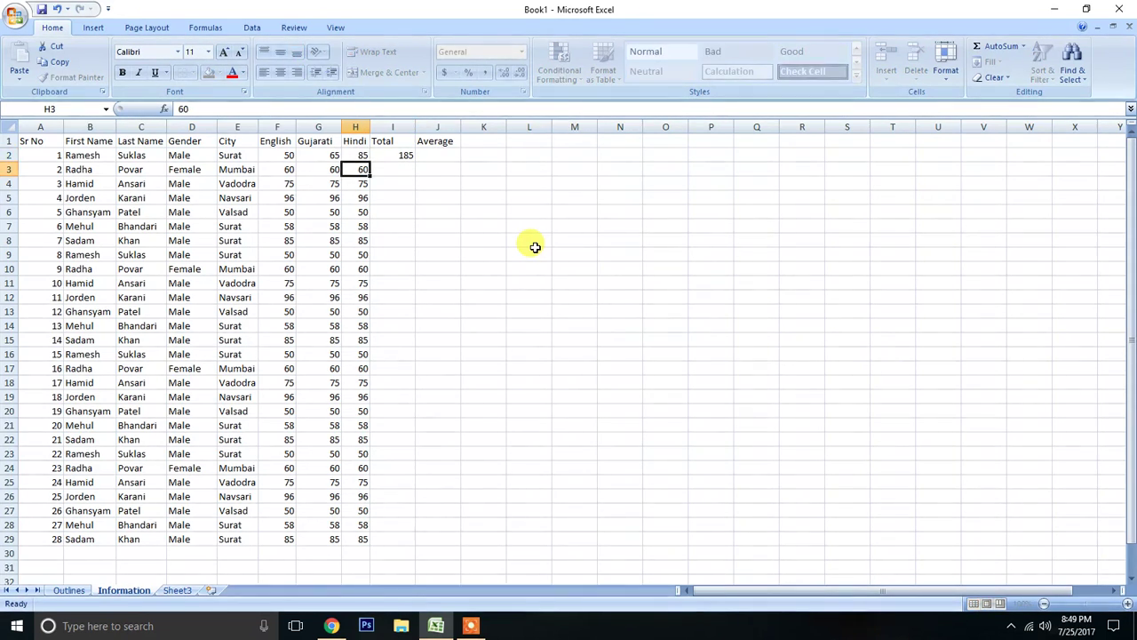
{"action": "key", "text": "Up"}
{"action": "key", "text": "Right"}
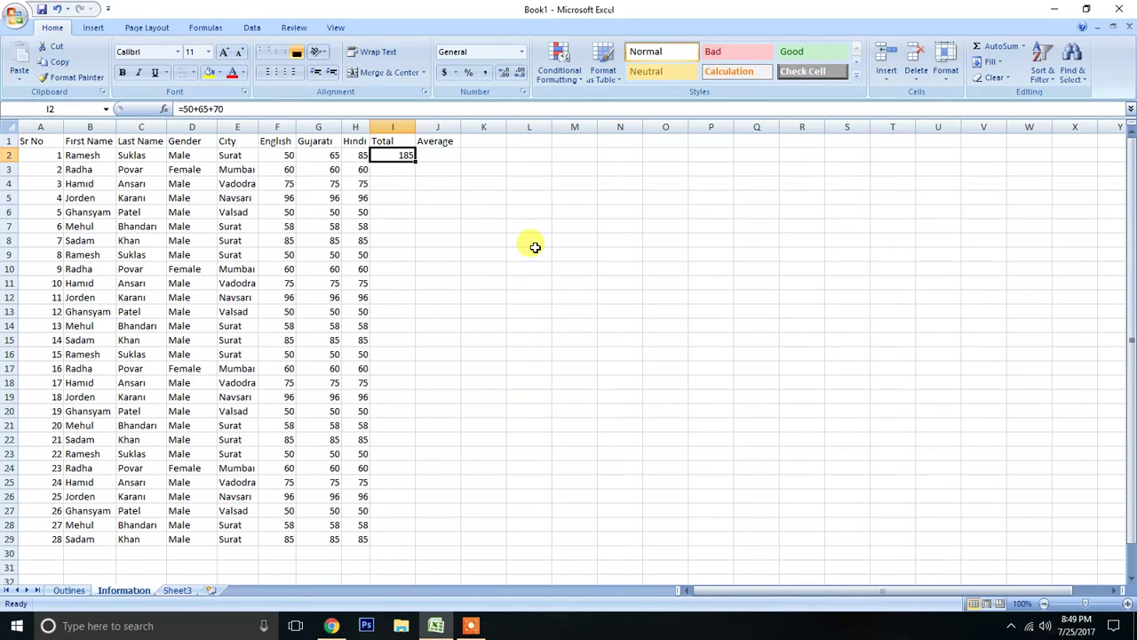
Check the sum of the marks in F2:H2 and delete the hard-coded total in I2.
{"action": "left_click_drag", "start_coordinate": [285, 154], "coordinate": [352, 154]}
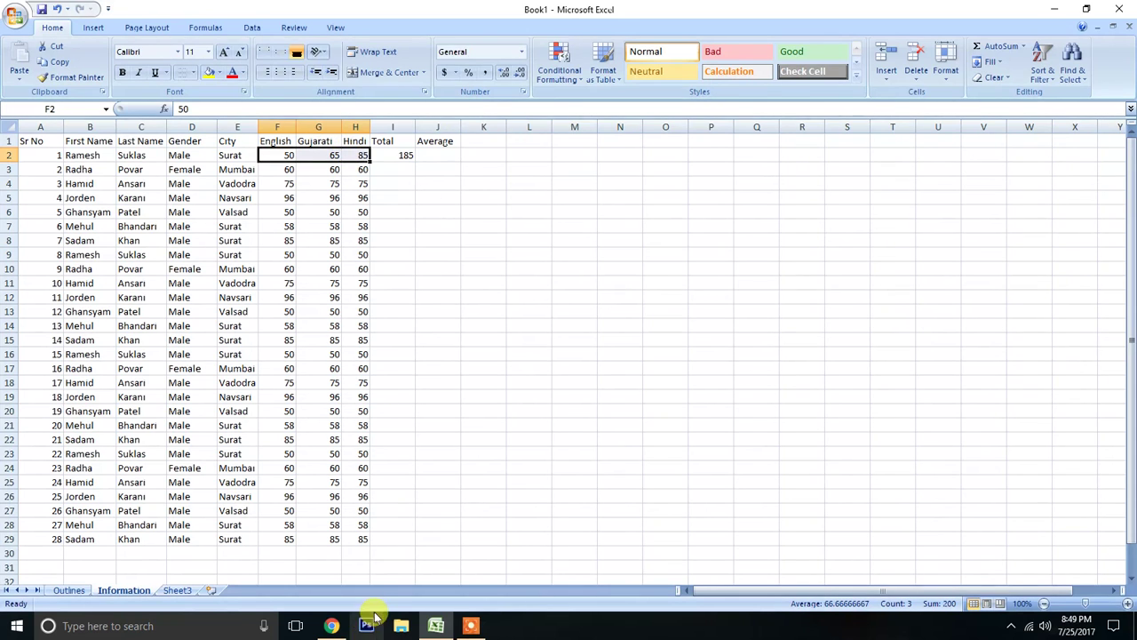
{"action": "left_click", "coordinate": [382, 157]}
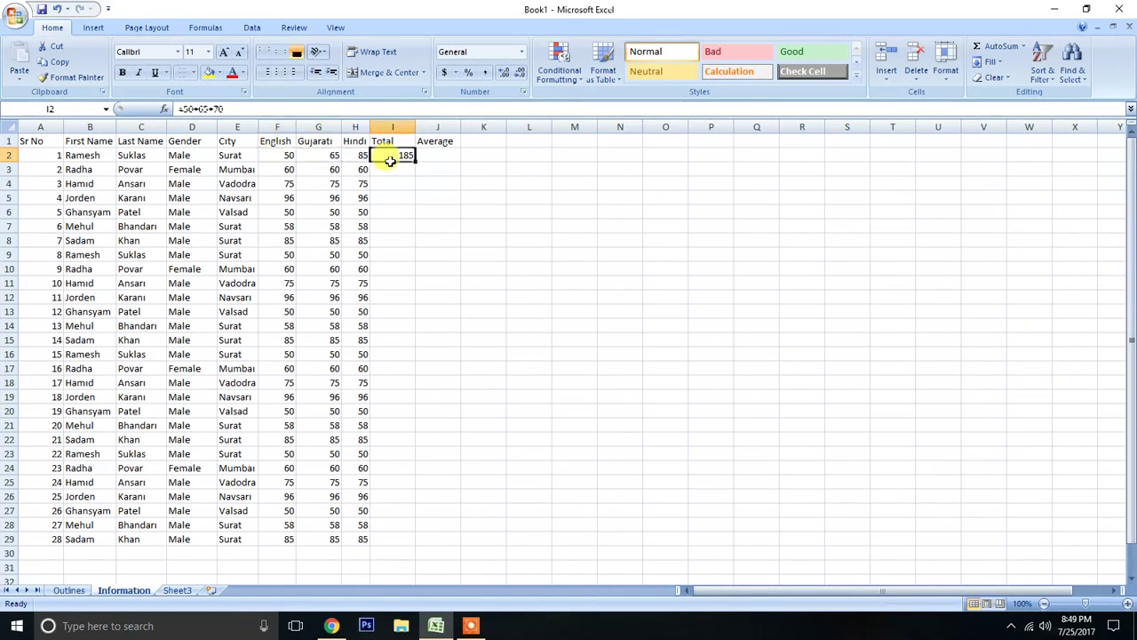
{"action": "key", "text": "Delete"}
Examine how column letters and row numbers form the cell addresses of the English, Gujarati and Hindi marks in row 2.
{"action": "key", "text": "Left"}
{"action": "key", "text": "Left"}
{"action": "key", "text": "Left"}
{"action": "key", "text": "Right"}
{"action": "key", "text": "Right"}
{"action": "key", "text": "Right"}
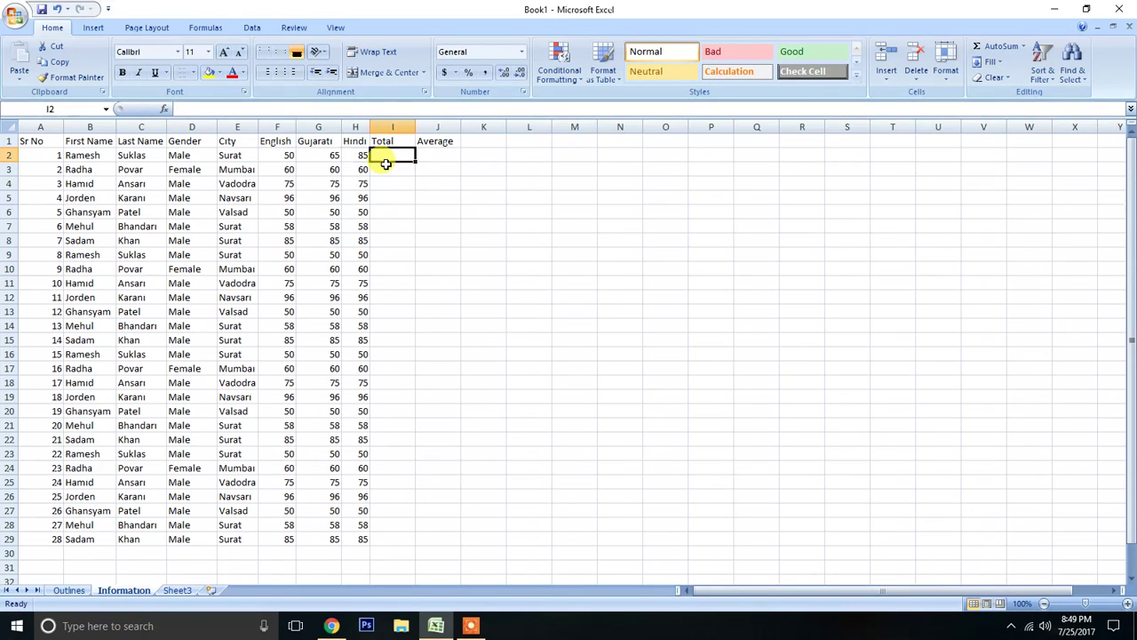
{"action": "key", "text": "Left"}
{"action": "key", "text": "Left"}
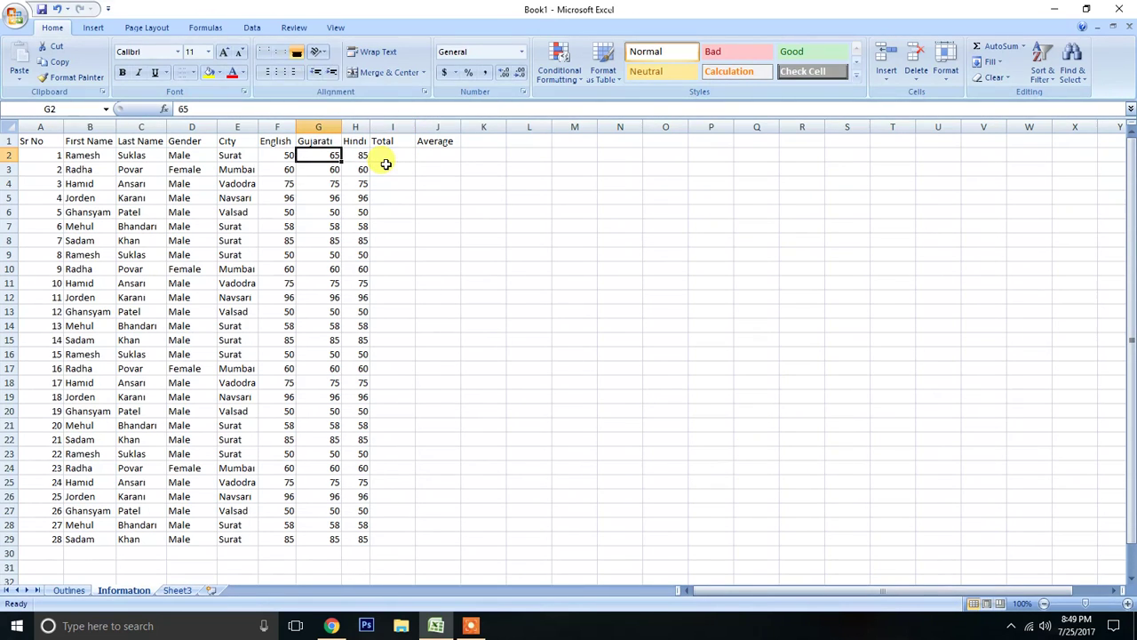
{"action": "left_click", "coordinate": [284, 155]}
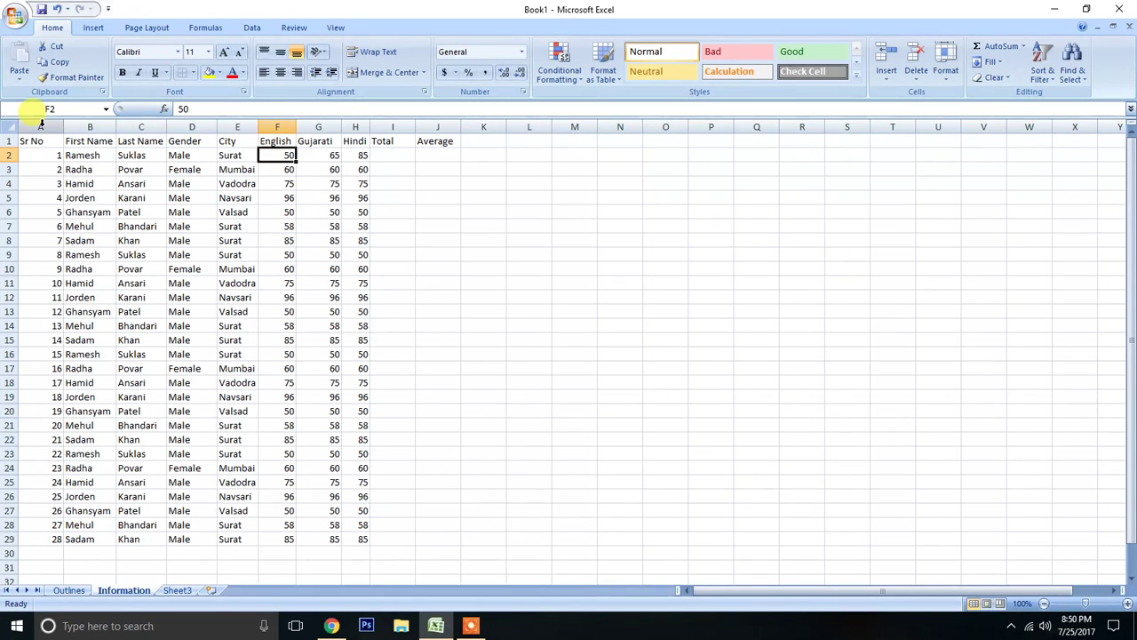
{"action": "left_click", "coordinate": [55, 122]}
{"action": "left_click_drag", "start_coordinate": [56, 121], "coordinate": [158, 122]}
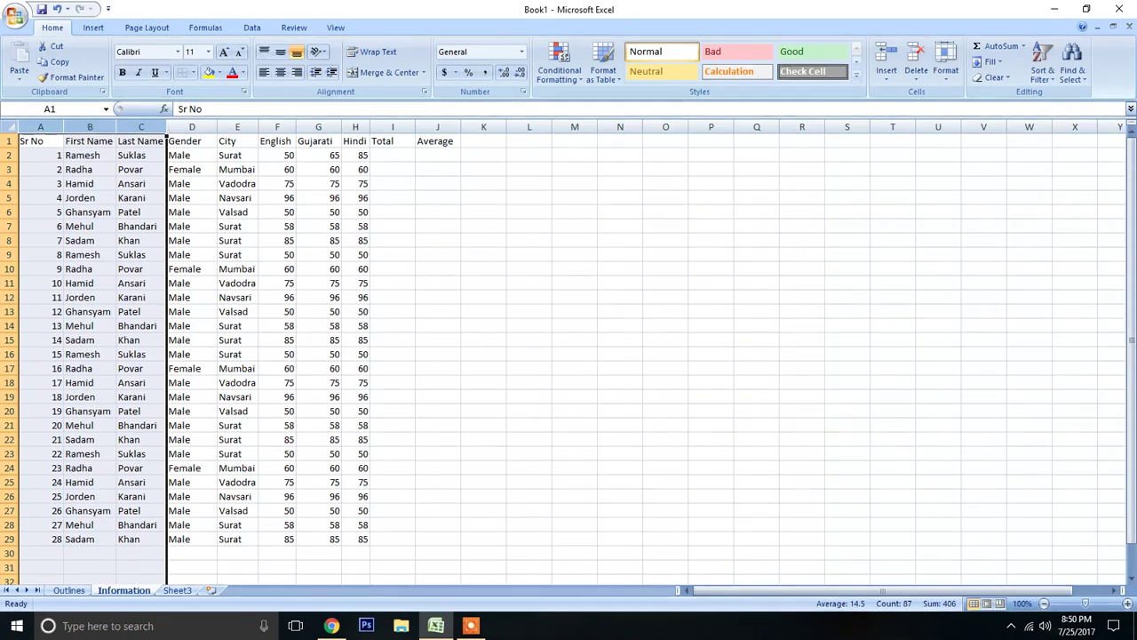
{"action": "left_click_drag", "start_coordinate": [9, 140], "coordinate": [11, 187]}
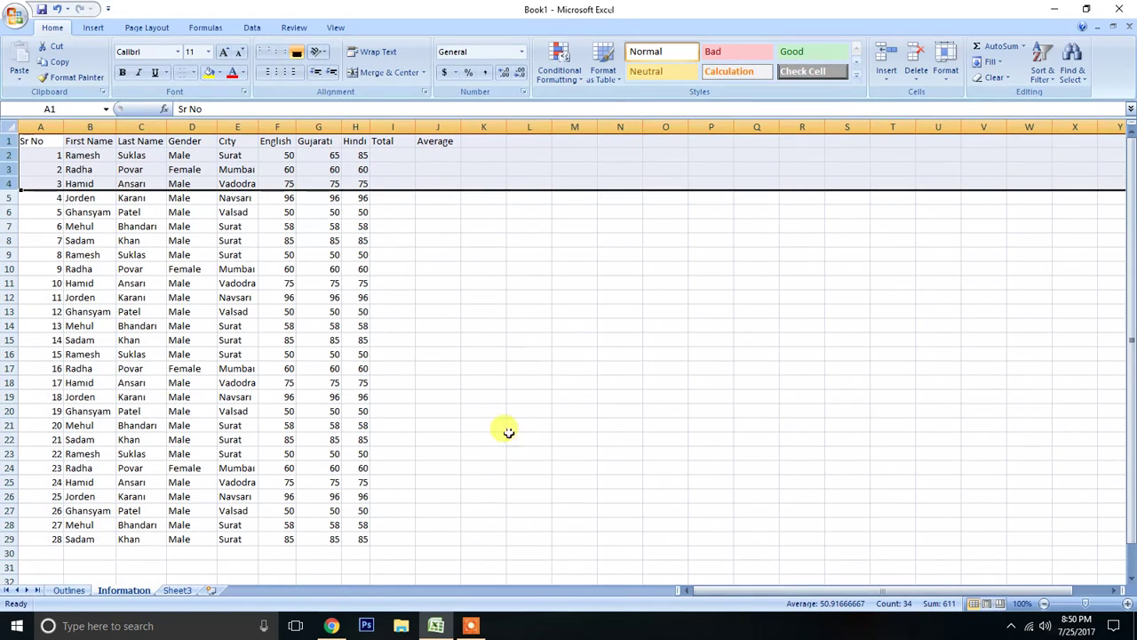
{"action": "left_click", "coordinate": [292, 153]}
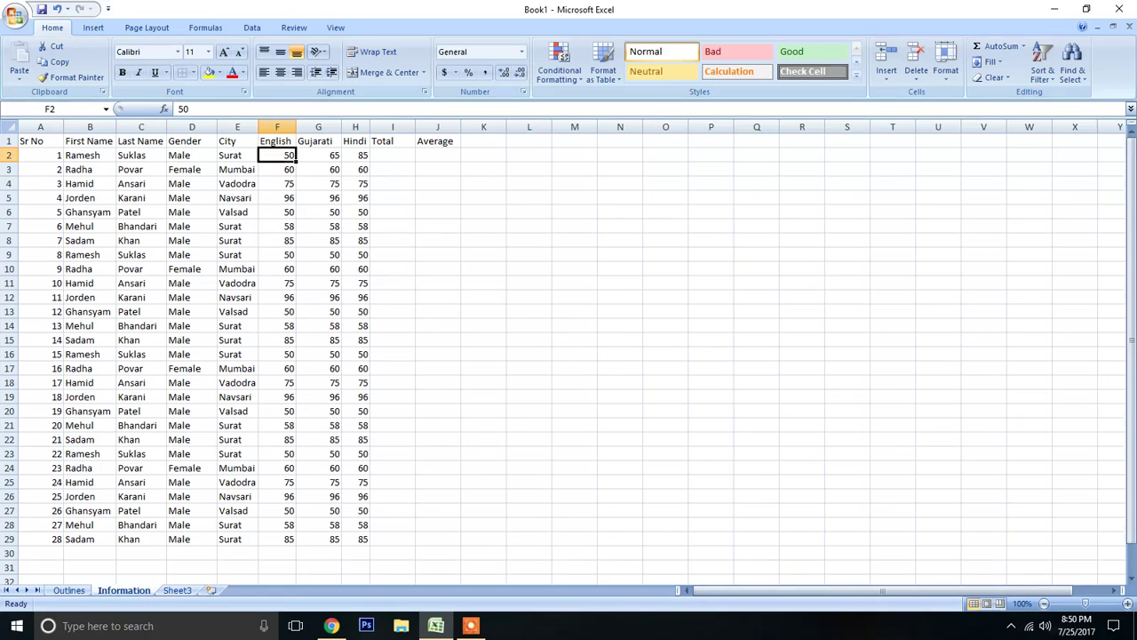
{"action": "left_click", "coordinate": [313, 156]}
{"action": "left_click", "coordinate": [361, 157]}
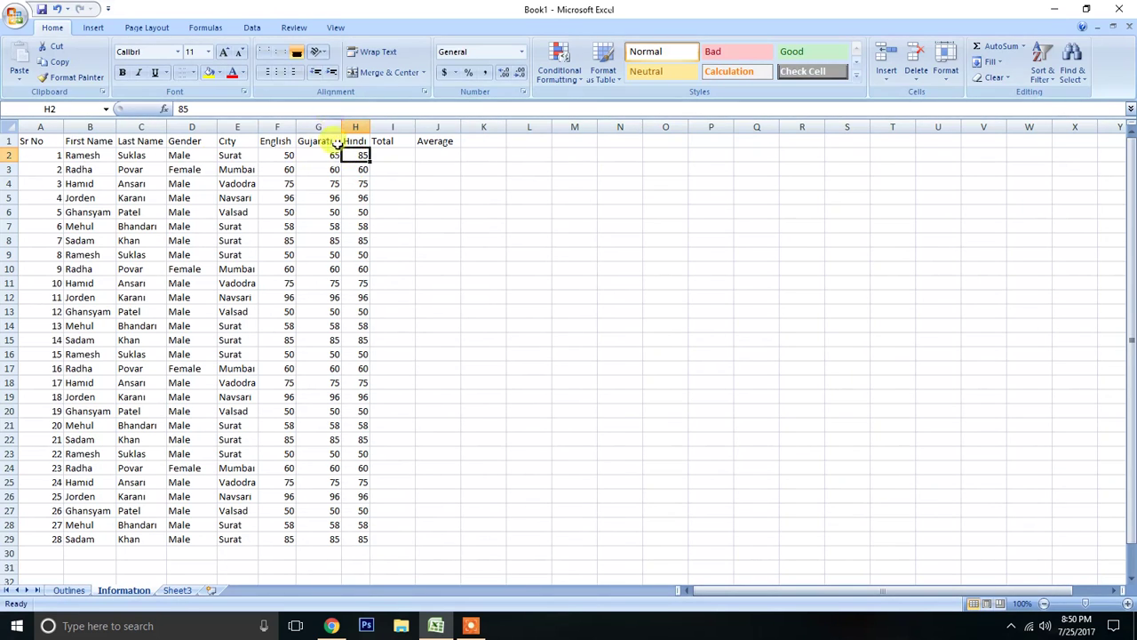
Enter the cell-reference formula =F2+G2+H2 in Total cell I2.
{"action": "left_click", "coordinate": [399, 153]}
{"action": "type", "text": "=F"}
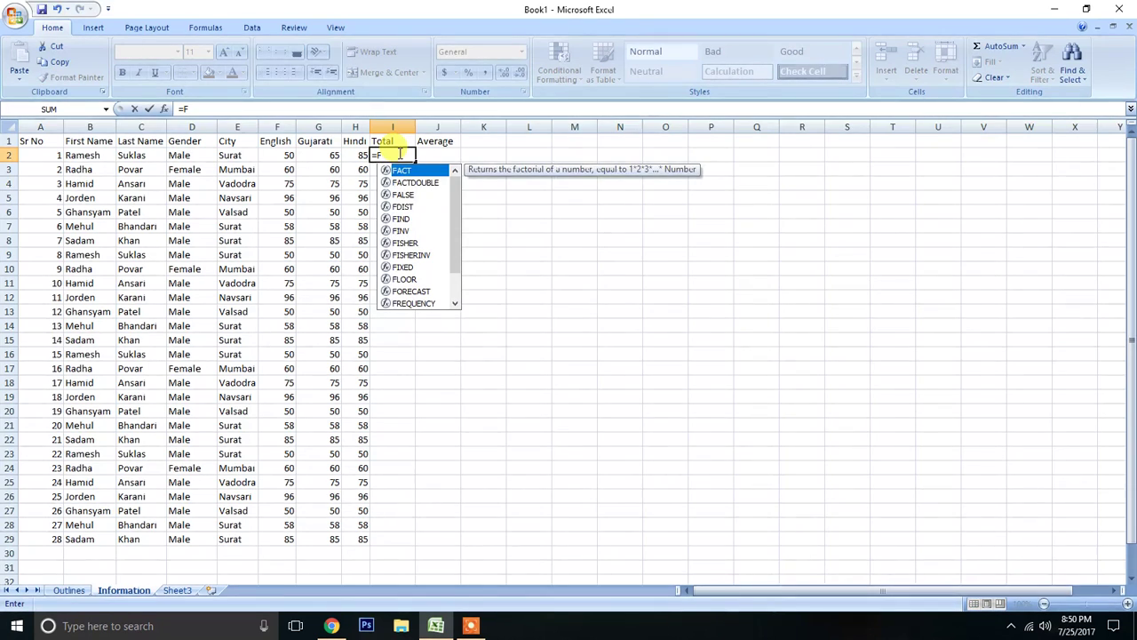
{"action": "type", "text": "2"}
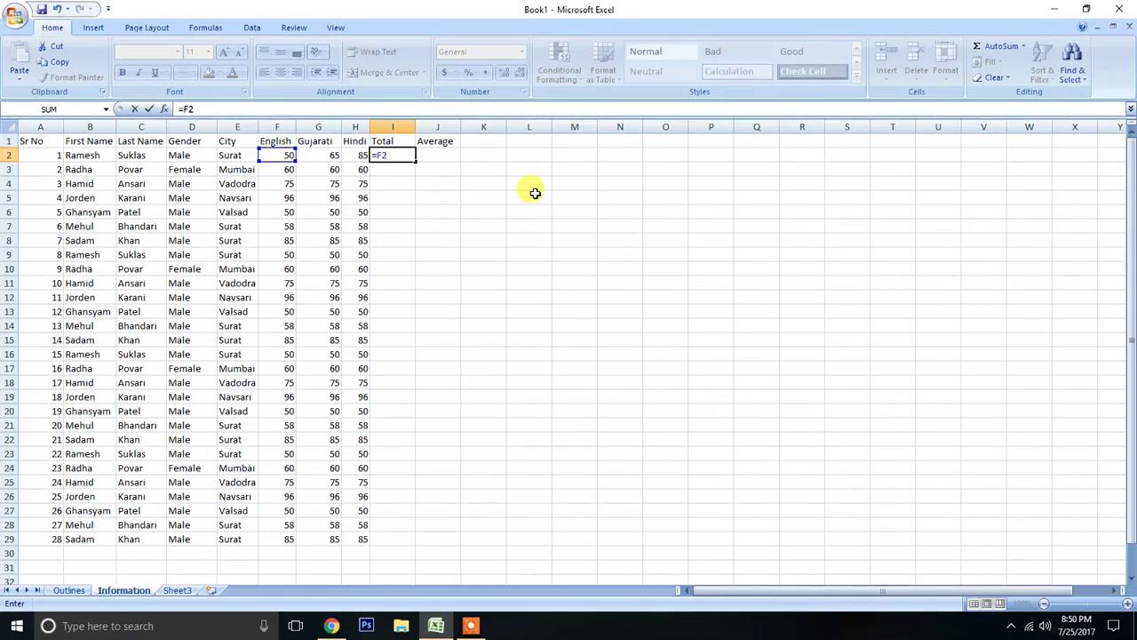
{"action": "type", "text": "+G"}
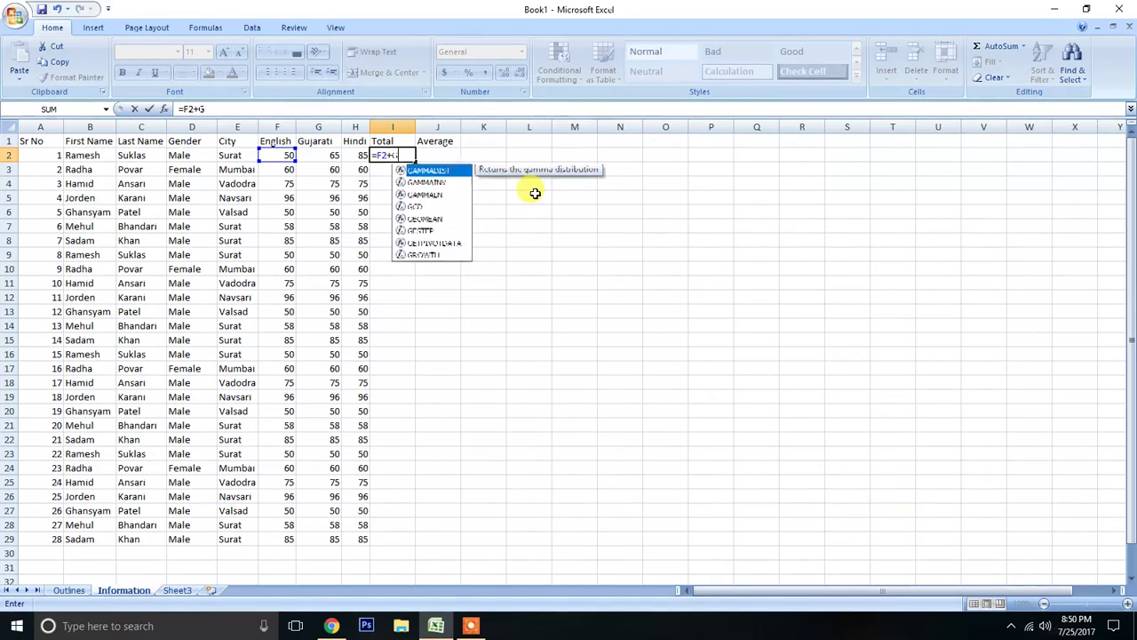
{"action": "type", "text": "2+"}
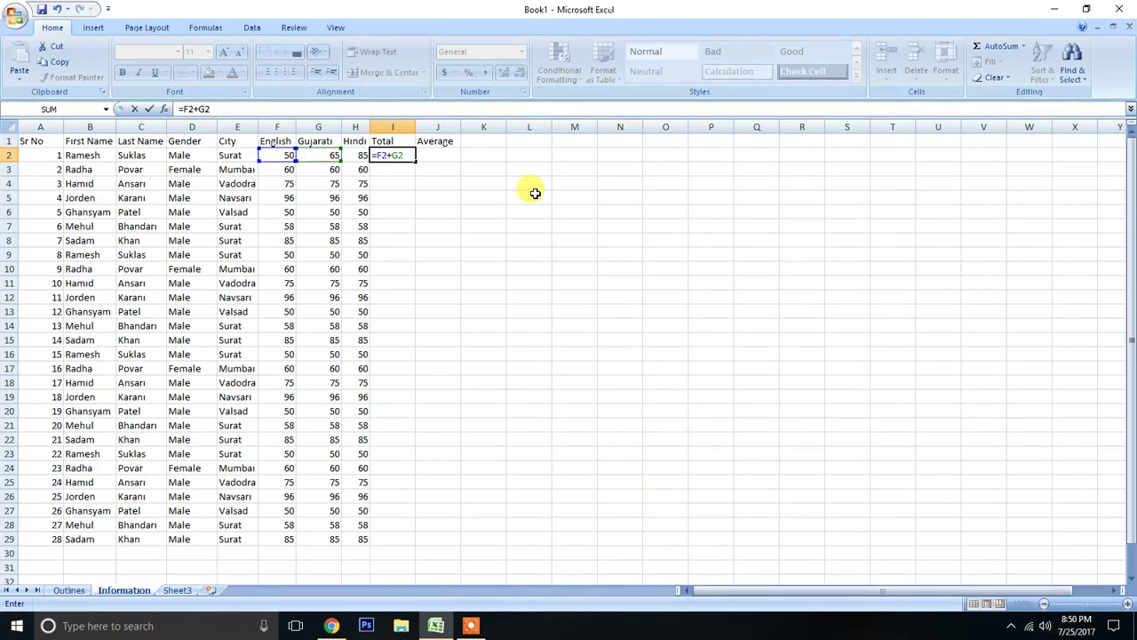
{"action": "type", "text": "H2"}
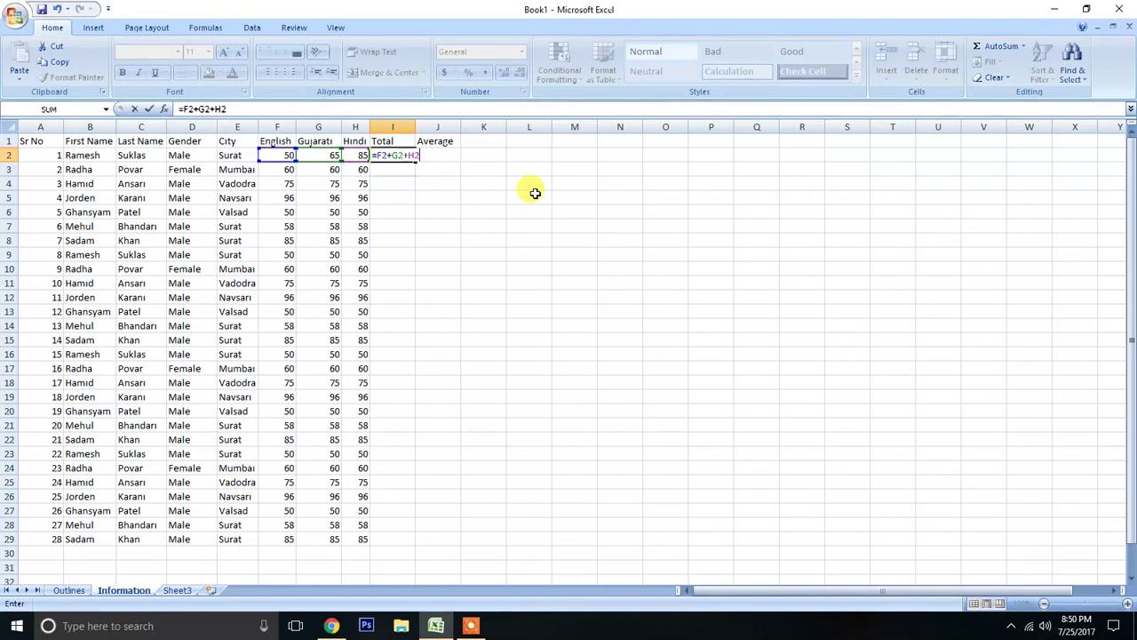
{"action": "key", "text": "Return"}
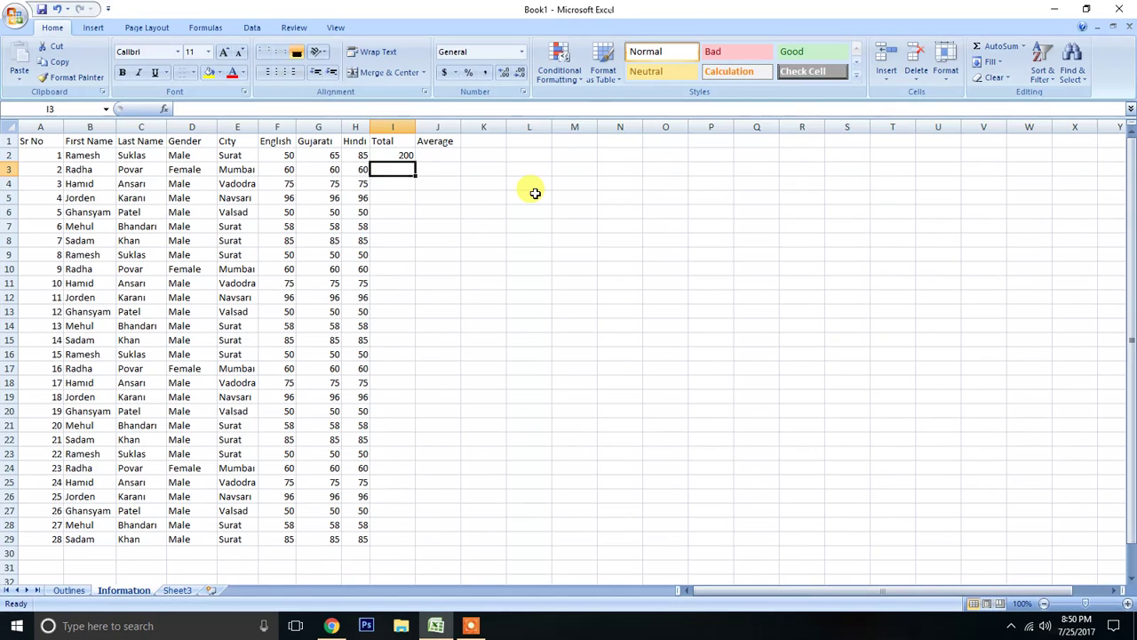
Compare the sum of F2:H2 with the formula total in I2, and check the sum of the row 3 marks F3:H3.
{"action": "left_click_drag", "start_coordinate": [290, 155], "coordinate": [359, 156]}
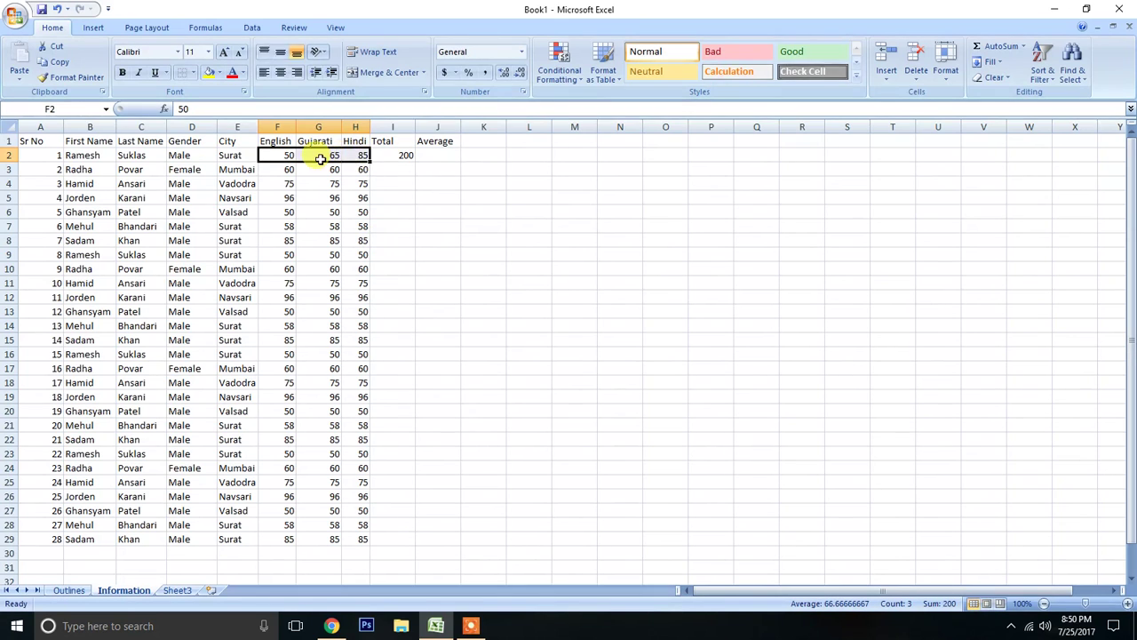
{"action": "left_click", "coordinate": [373, 197]}
{"action": "left_click_drag", "start_coordinate": [277, 156], "coordinate": [364, 156]}
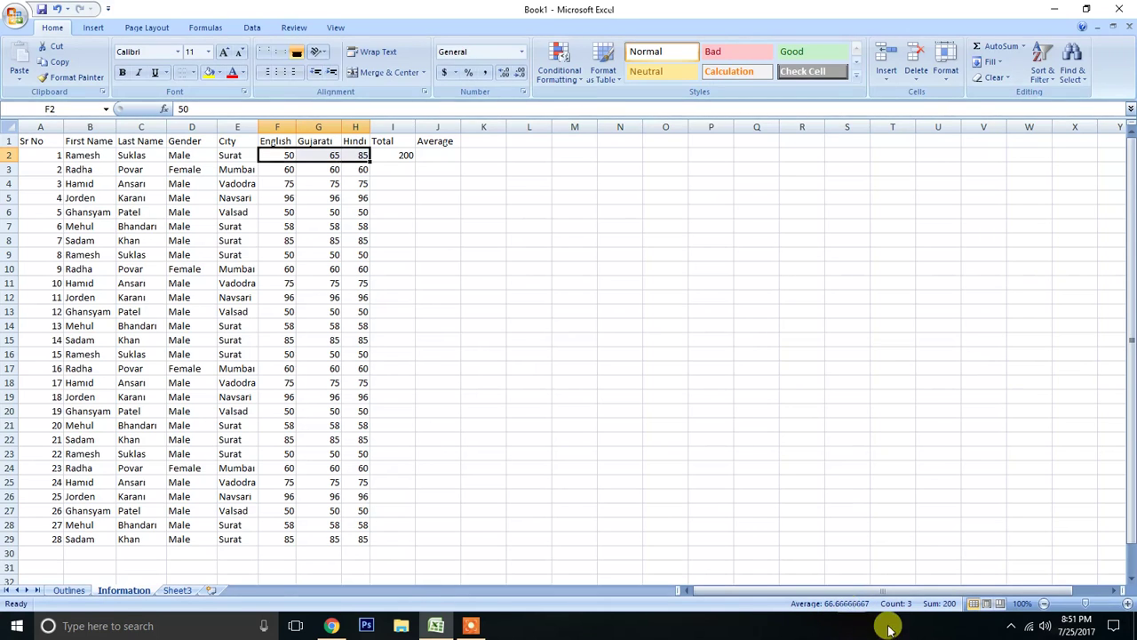
{"action": "left_click", "coordinate": [396, 156]}
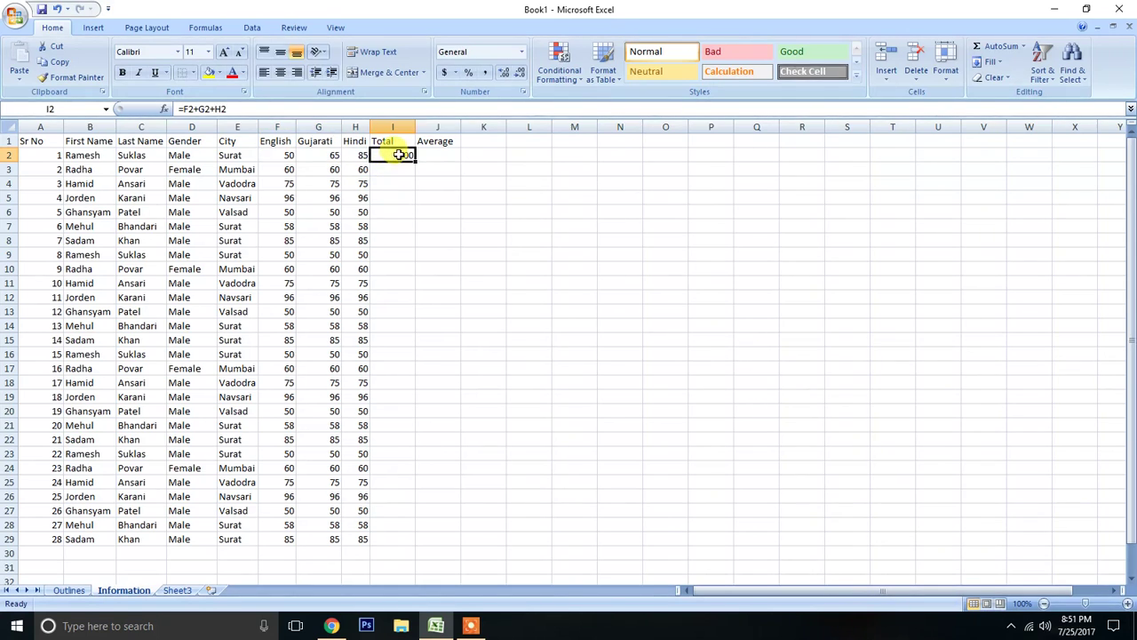
{"action": "left_click_drag", "start_coordinate": [287, 169], "coordinate": [368, 168]}
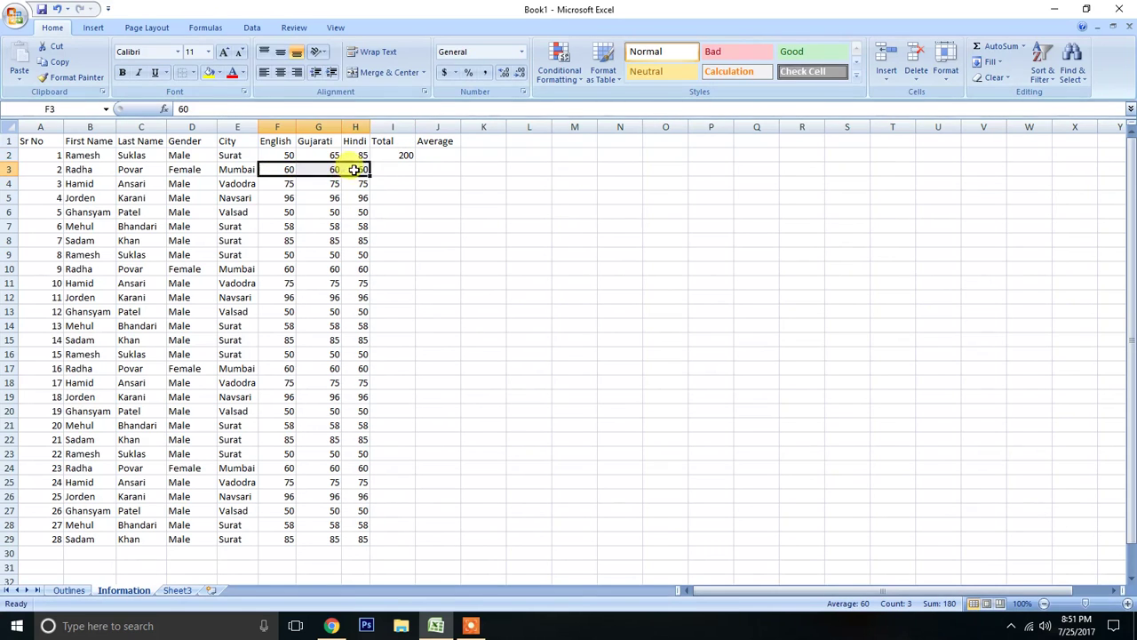
Fill the Total formula in I2 down to I29, checking the sums of the marks in rows 4, 5 and 29.
{"action": "left_click_drag", "start_coordinate": [287, 184], "coordinate": [364, 188]}
{"action": "left_click_drag", "start_coordinate": [287, 197], "coordinate": [366, 196]}
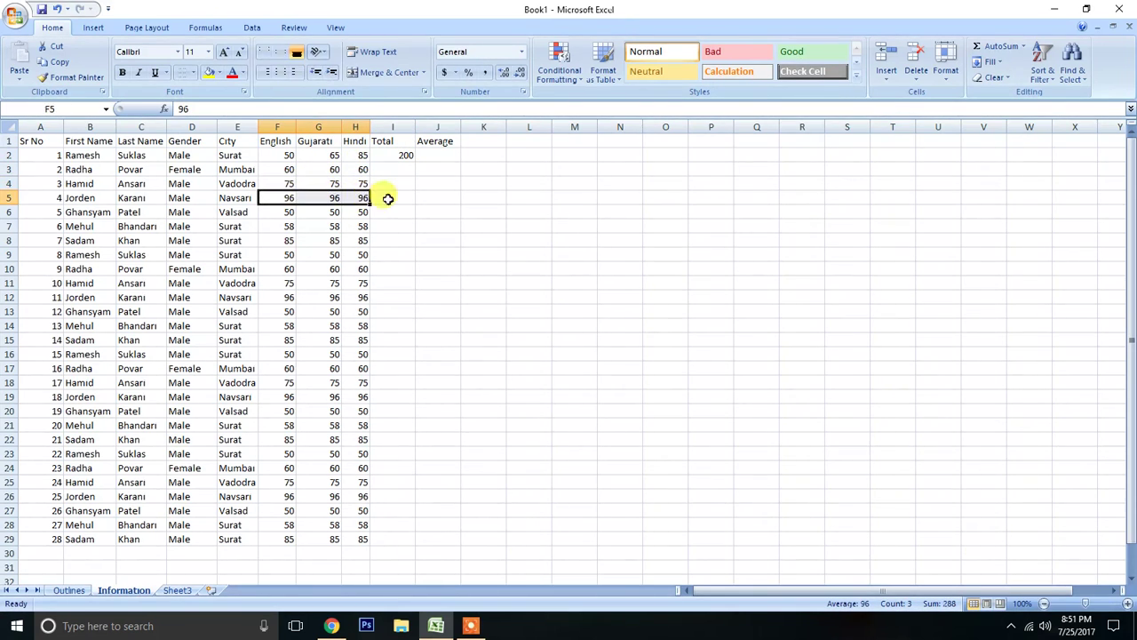
{"action": "left_click", "coordinate": [398, 154]}
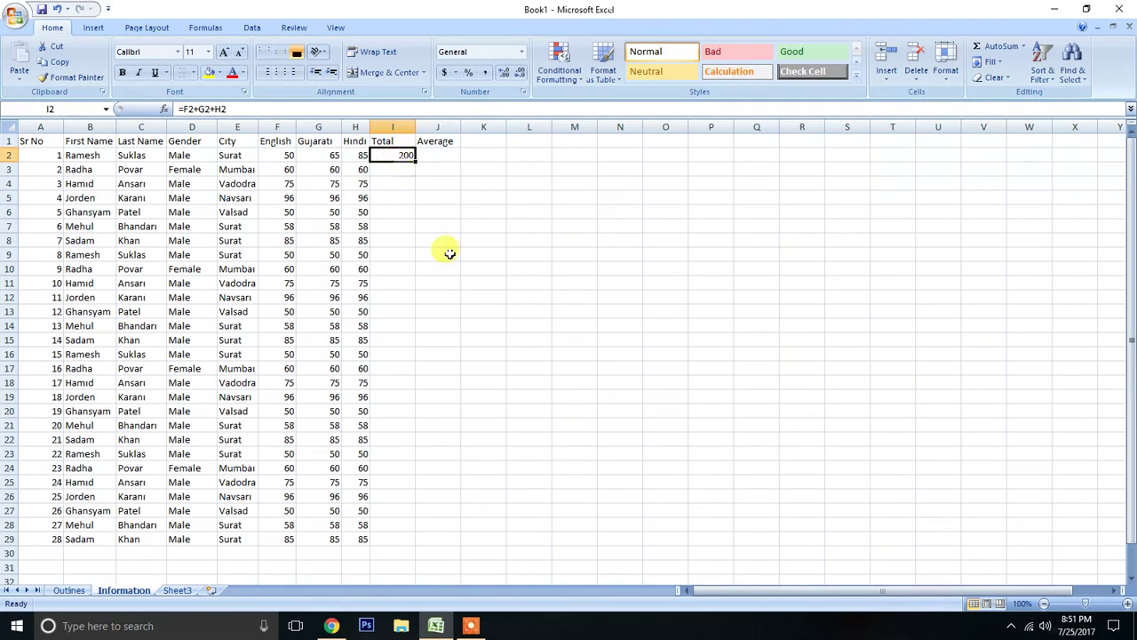
{"action": "double_click", "coordinate": [416, 163]}
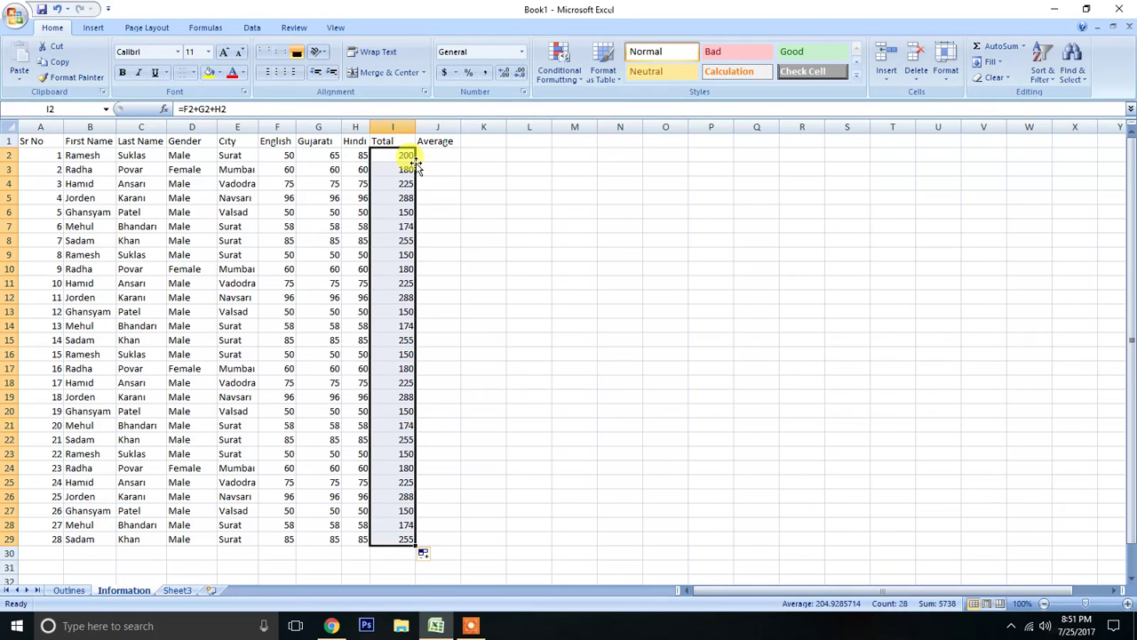
{"action": "left_click_drag", "start_coordinate": [284, 538], "coordinate": [366, 539]}
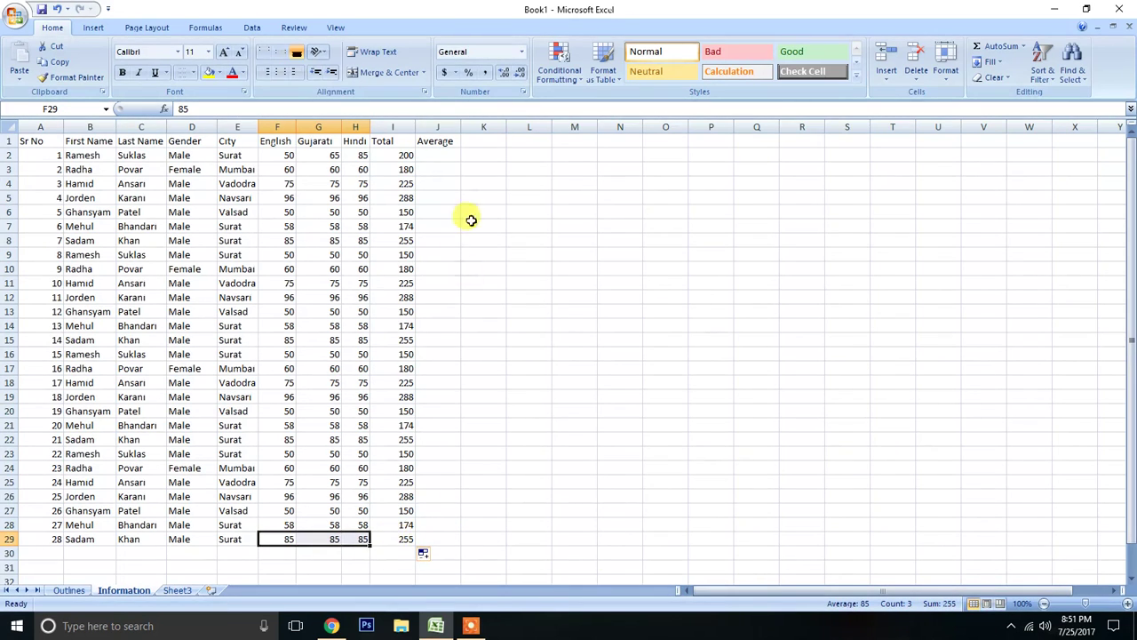
Enter the formula =F2+G2+H2 in Average cell J2.
{"action": "left_click", "coordinate": [446, 156]}
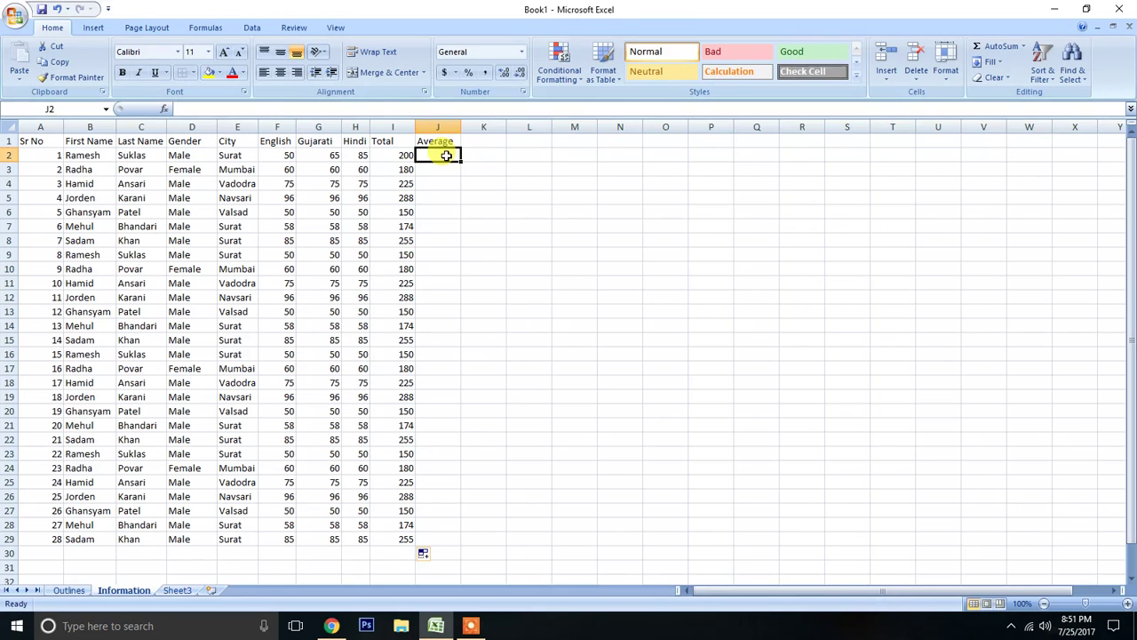
{"action": "type", "text": "="}
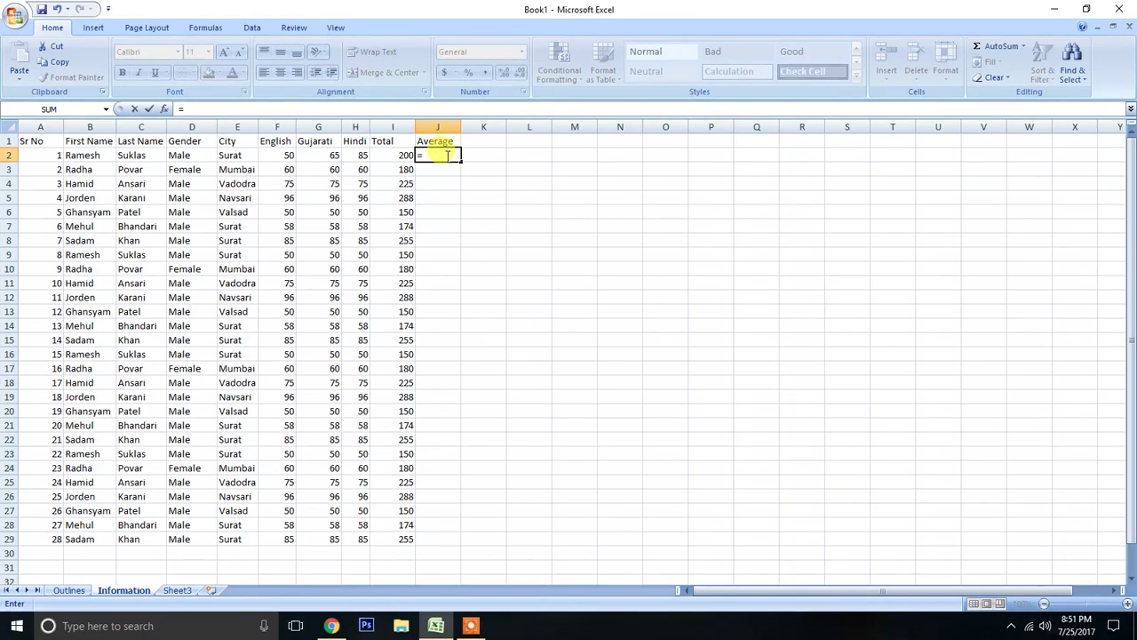
{"action": "key", "text": "Escape"}
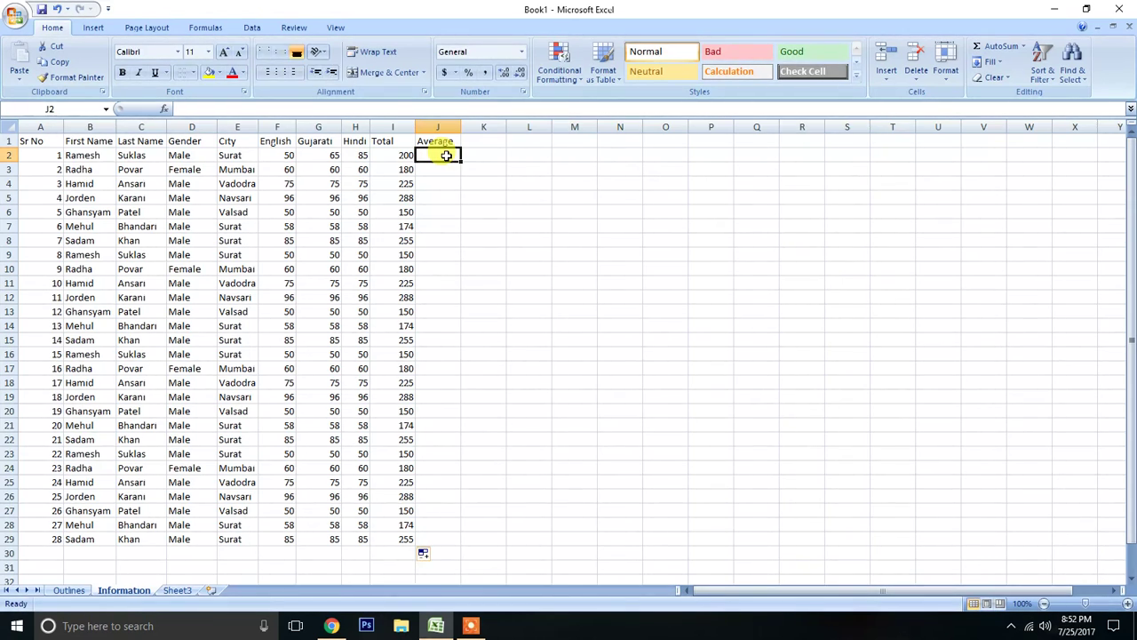
{"action": "type", "text": "="}
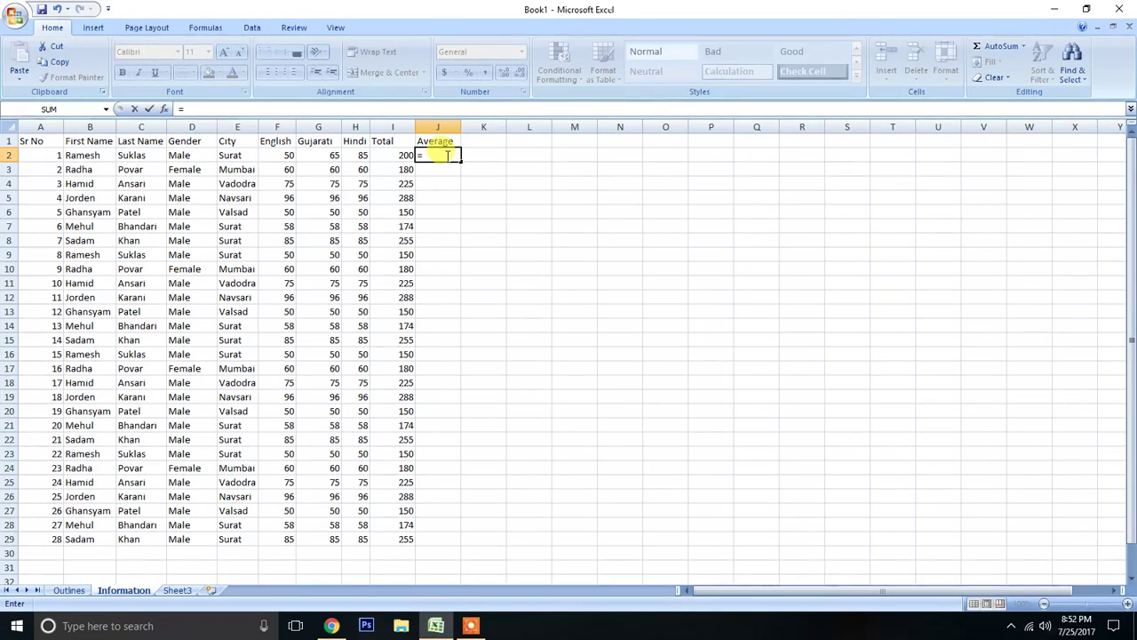
{"action": "type", "text": "F2+G2"}
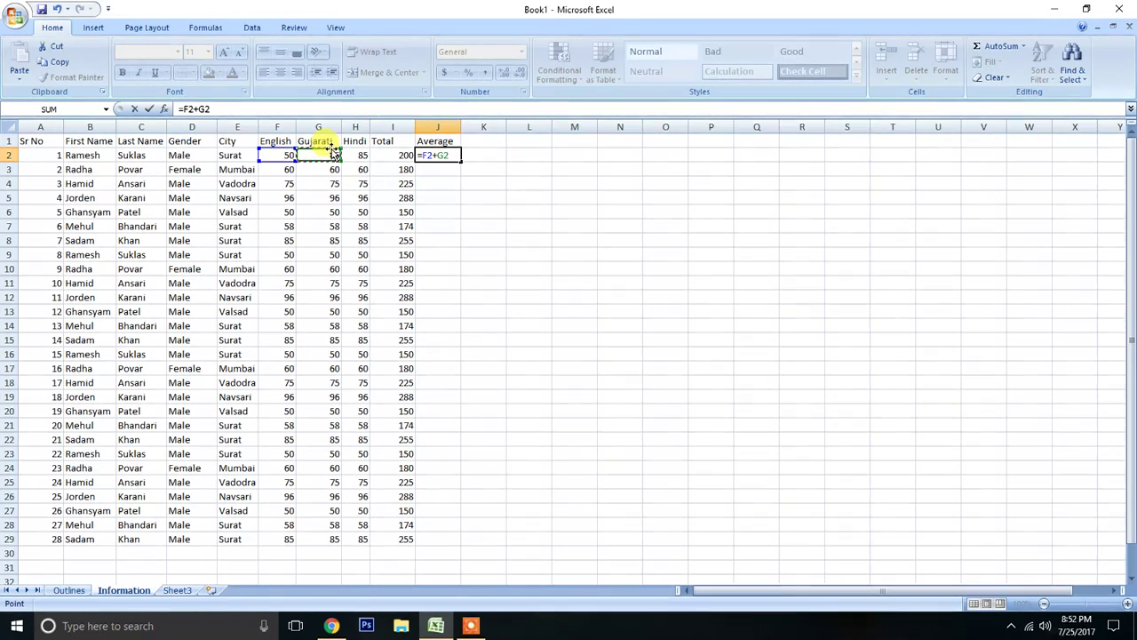
{"action": "type", "text": "+"}
{"action": "left_click", "coordinate": [364, 154]}
{"action": "key", "text": "ctrl+Return"}
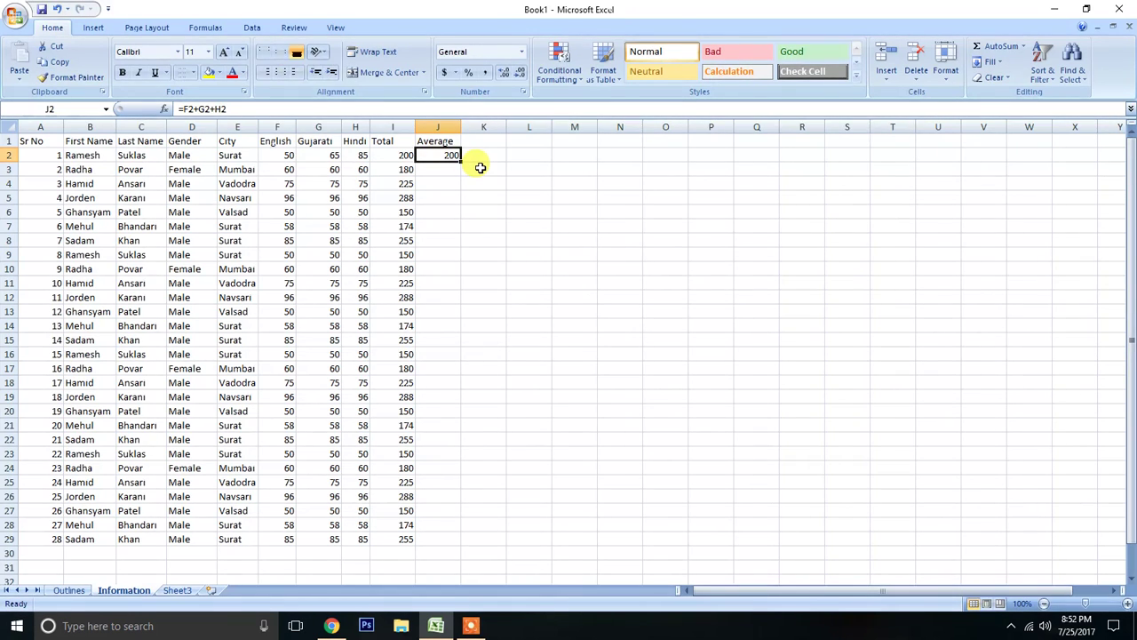
Add a division by 3 to the end of the J2 formula, making it =F2+G2+H2/3.
{"action": "key", "text": "alt"}
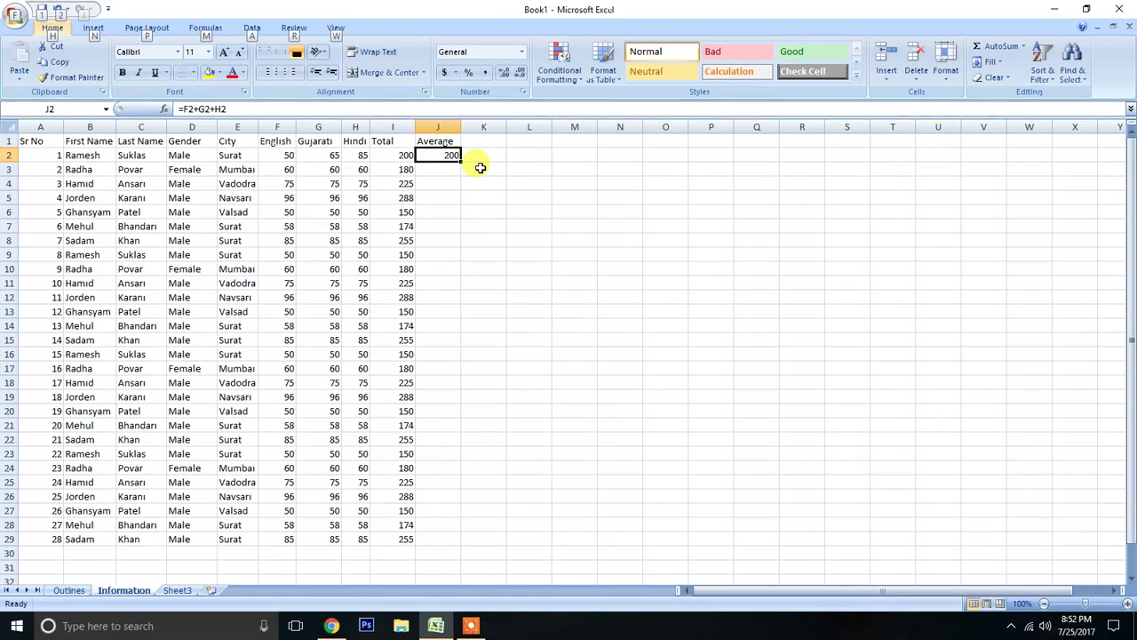
{"action": "key", "text": "alt"}
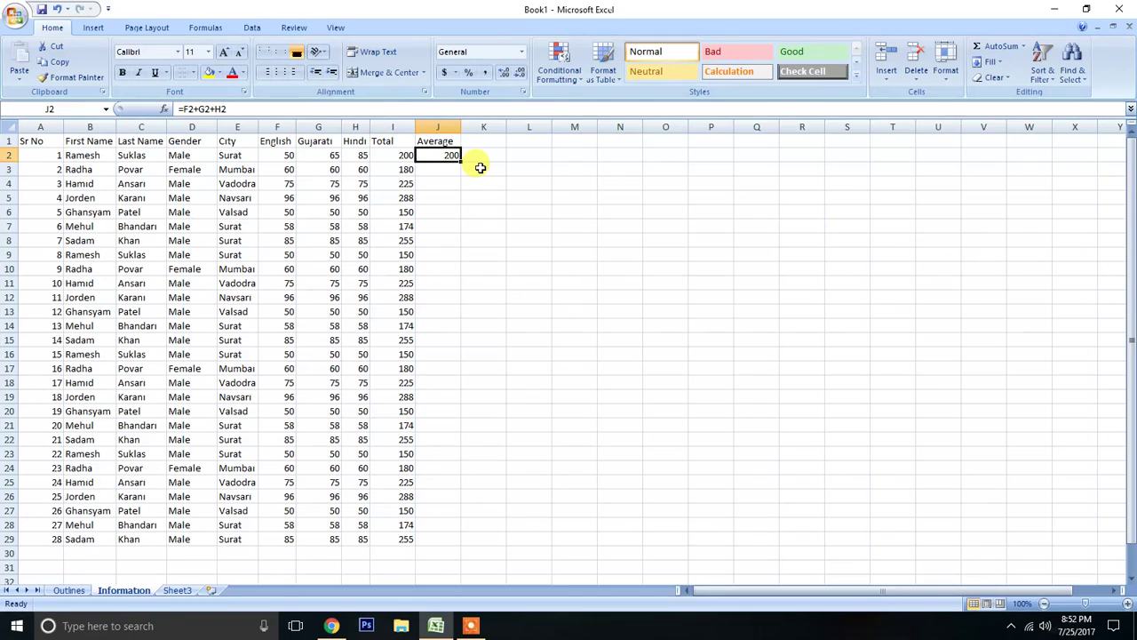
{"action": "key", "text": "F2"}
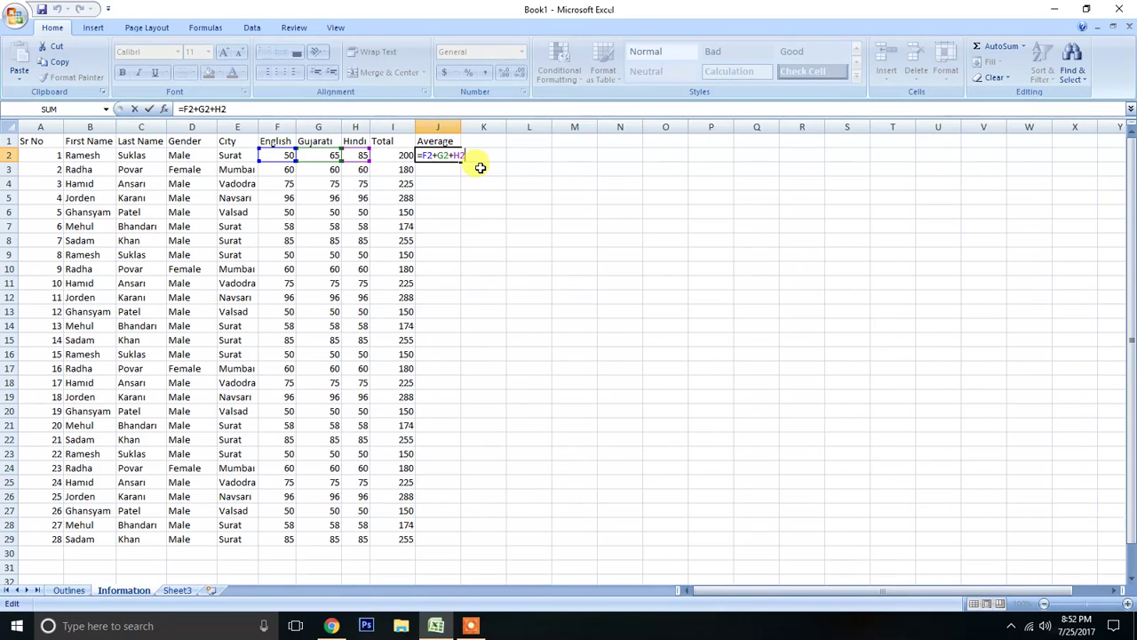
{"action": "type", "text": "/3"}
{"action": "key", "text": "Return"}
{"action": "key", "text": "Up"}
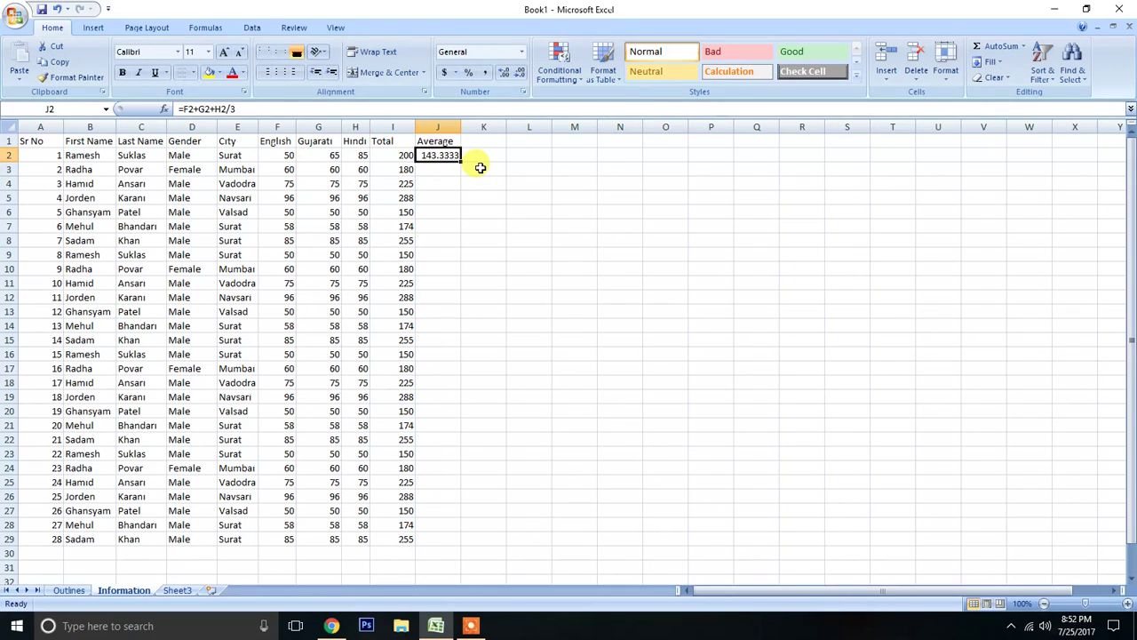
Compare the average of the marks in F2:H2 with the result in J2, and examine the H2/3 part of its formula.
{"action": "left_click_drag", "start_coordinate": [269, 153], "coordinate": [360, 155]}
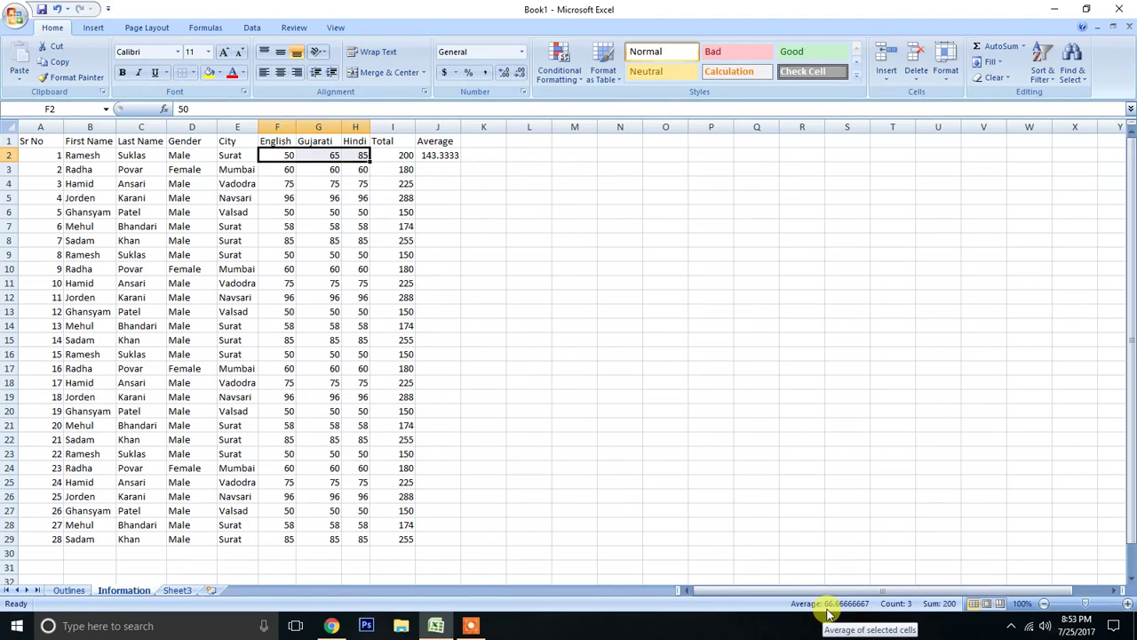
{"action": "left_click", "coordinate": [432, 155]}
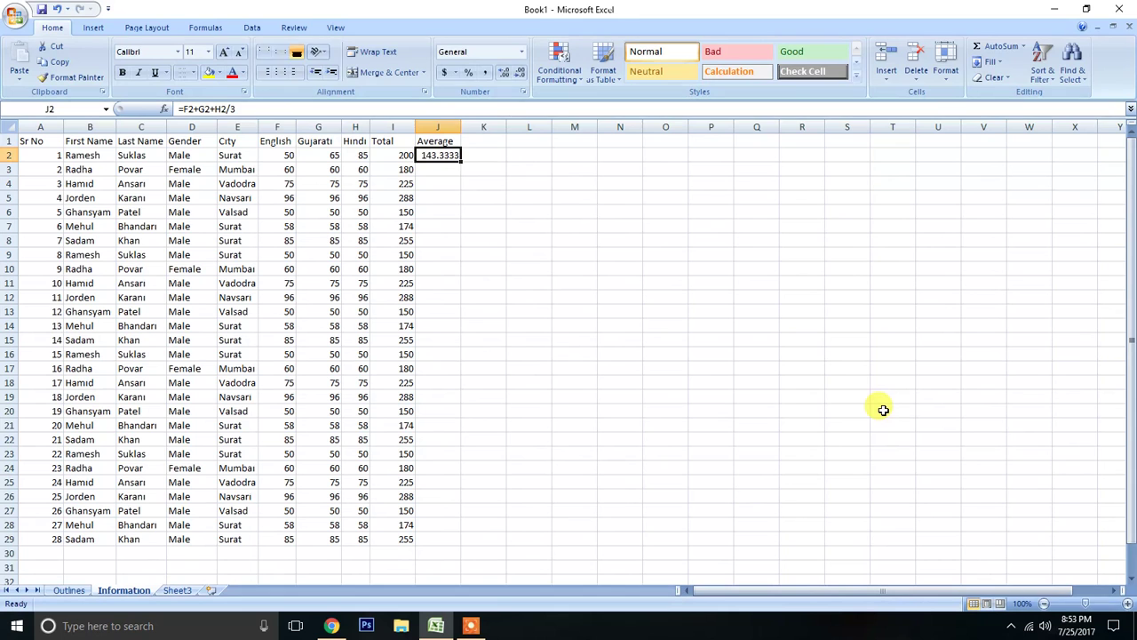
{"action": "key", "text": "F2"}
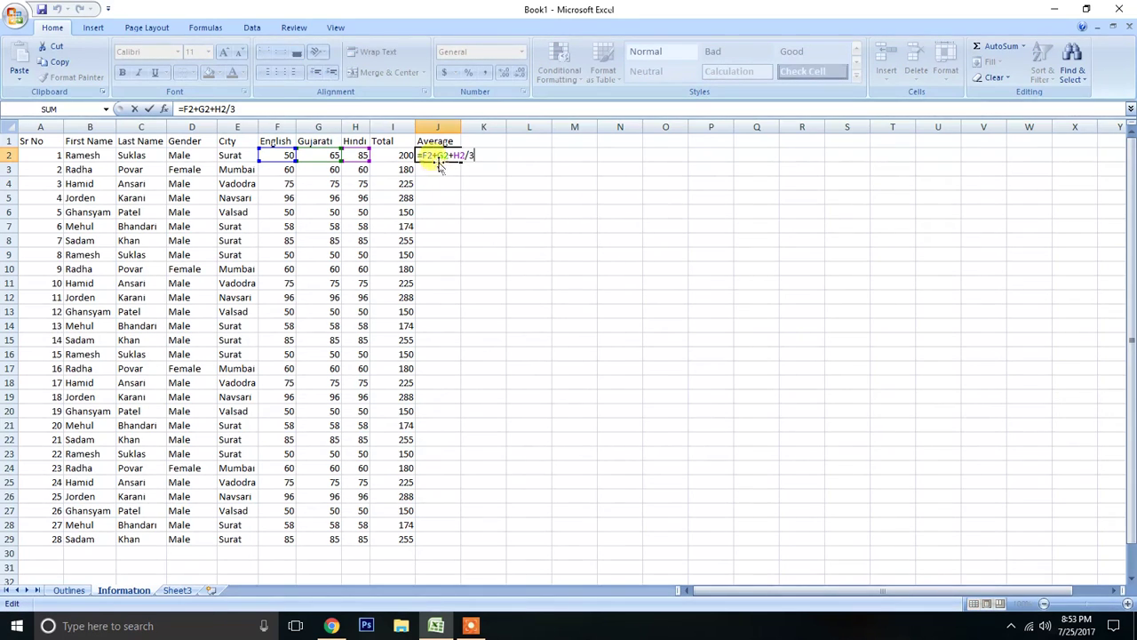
{"action": "left_click_drag", "start_coordinate": [455, 155], "coordinate": [496, 157]}
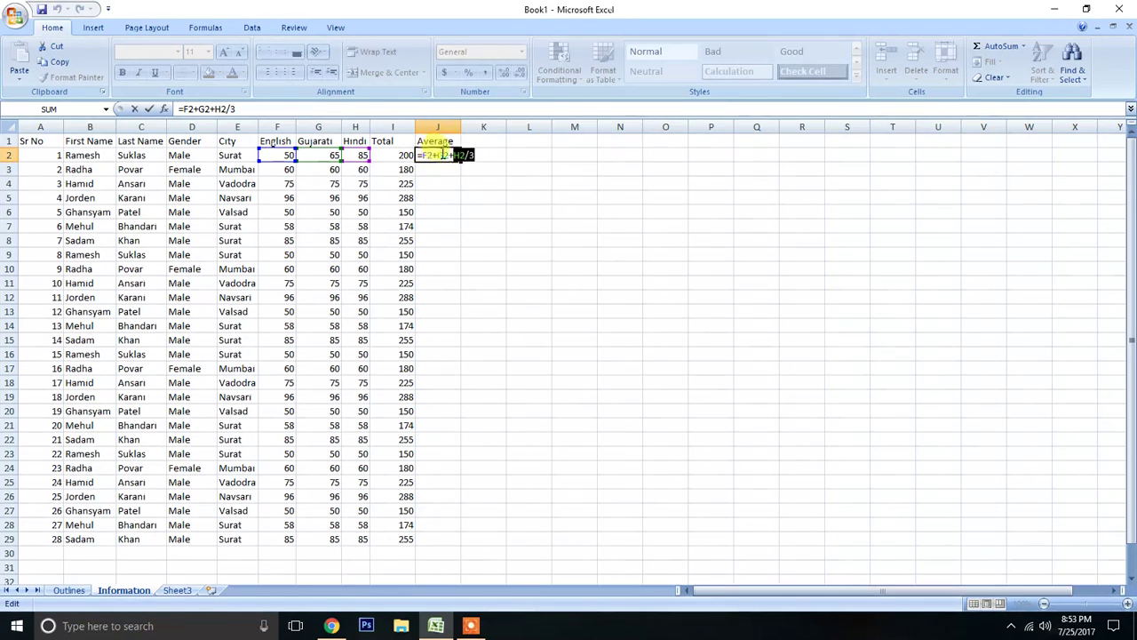
{"action": "left_click", "coordinate": [469, 155]}
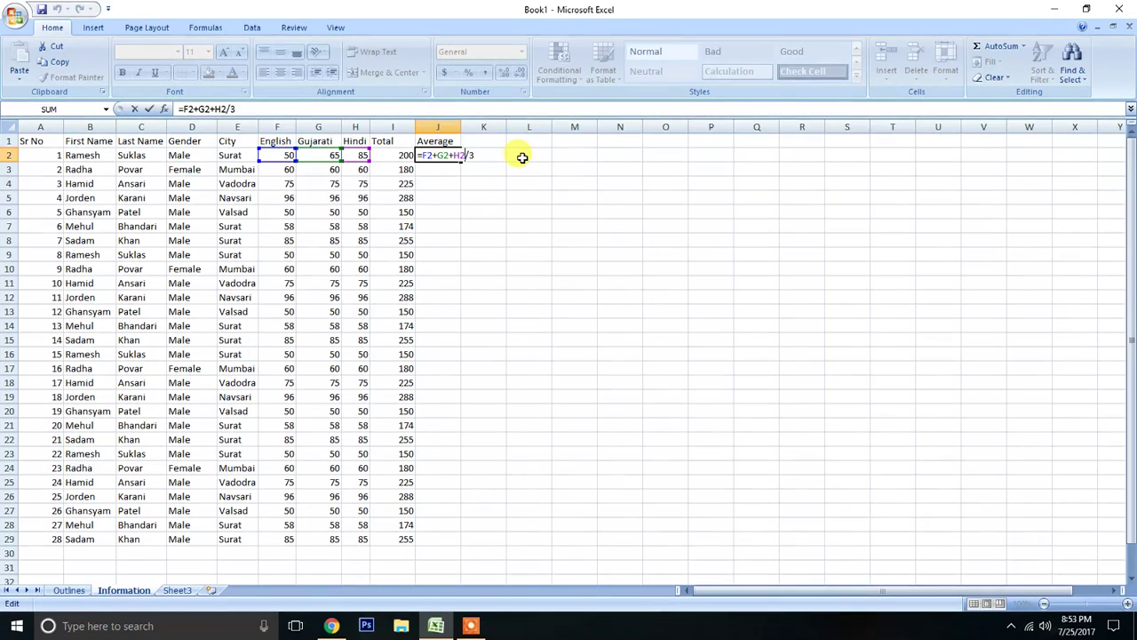
{"action": "key", "text": "Tab"}
{"action": "key", "text": "Tab"}
{"action": "key", "text": "Tab"}
{"action": "key", "text": "Tab"}
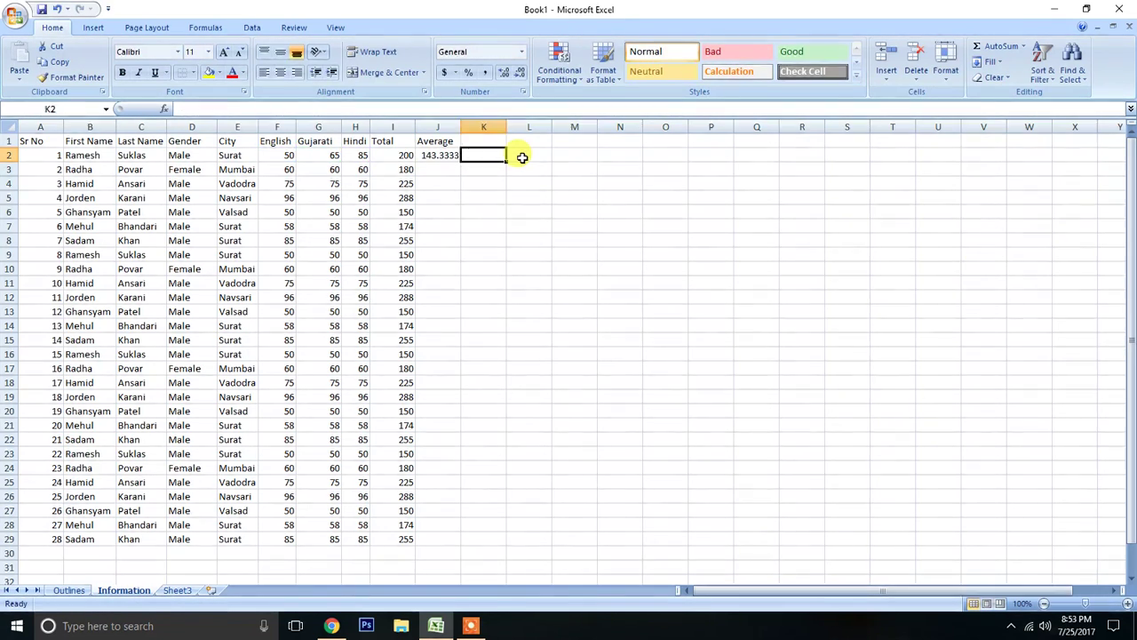
Enter a pair of parentheses () in empty cell O3 as an example and clear the cell.
{"action": "key", "text": "Down"}
{"action": "key", "text": "Tab"}
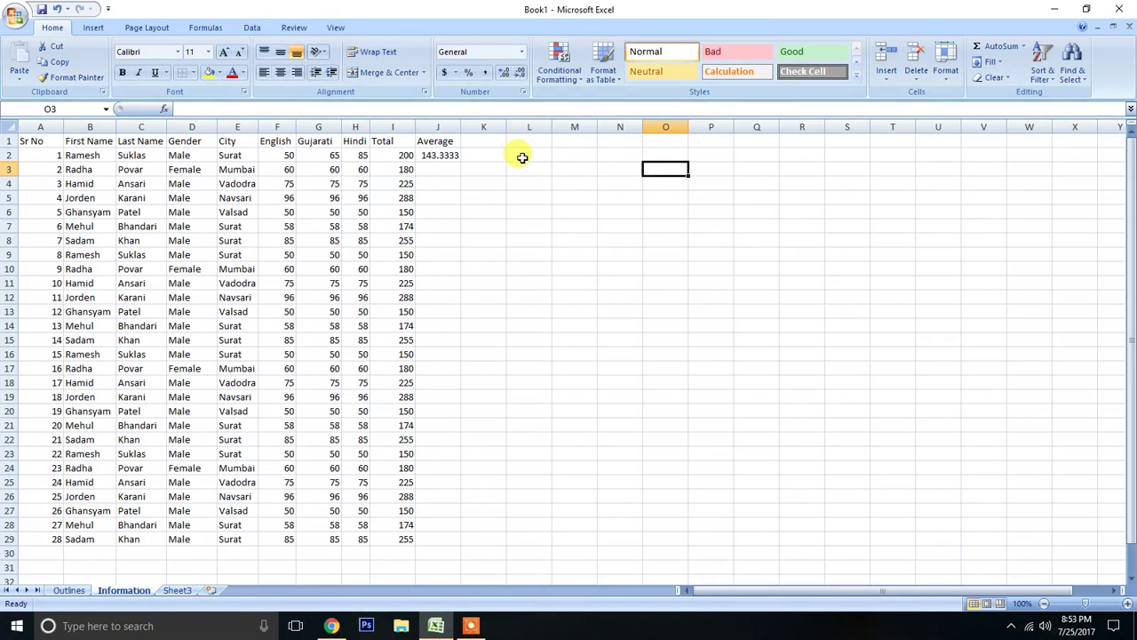
{"action": "type", "text": "("}
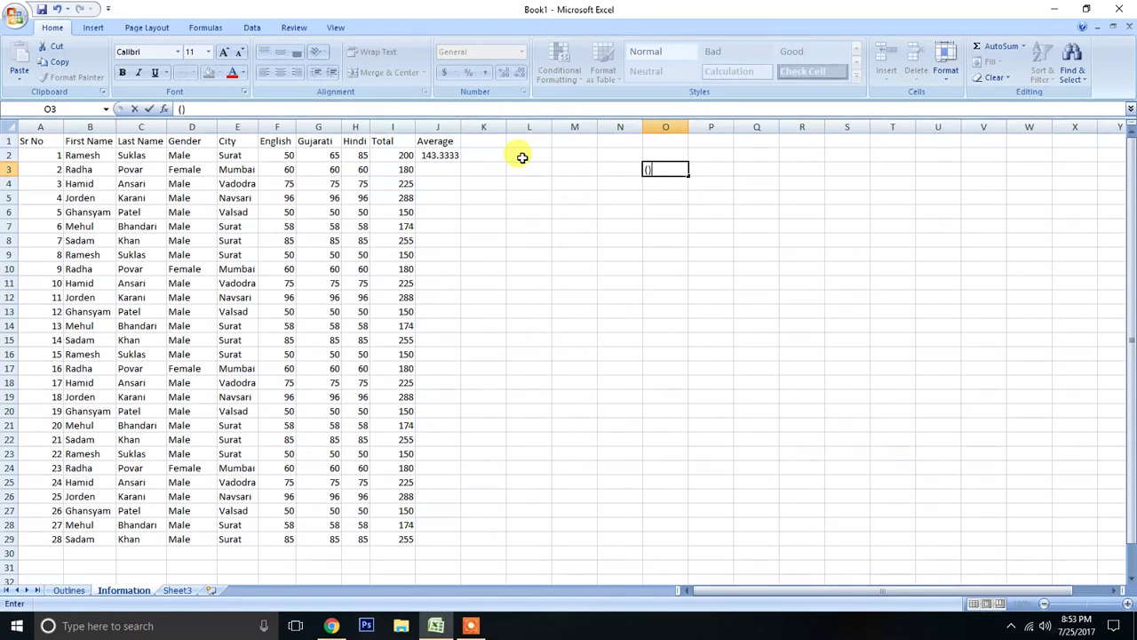
{"action": "key", "text": "Return"}
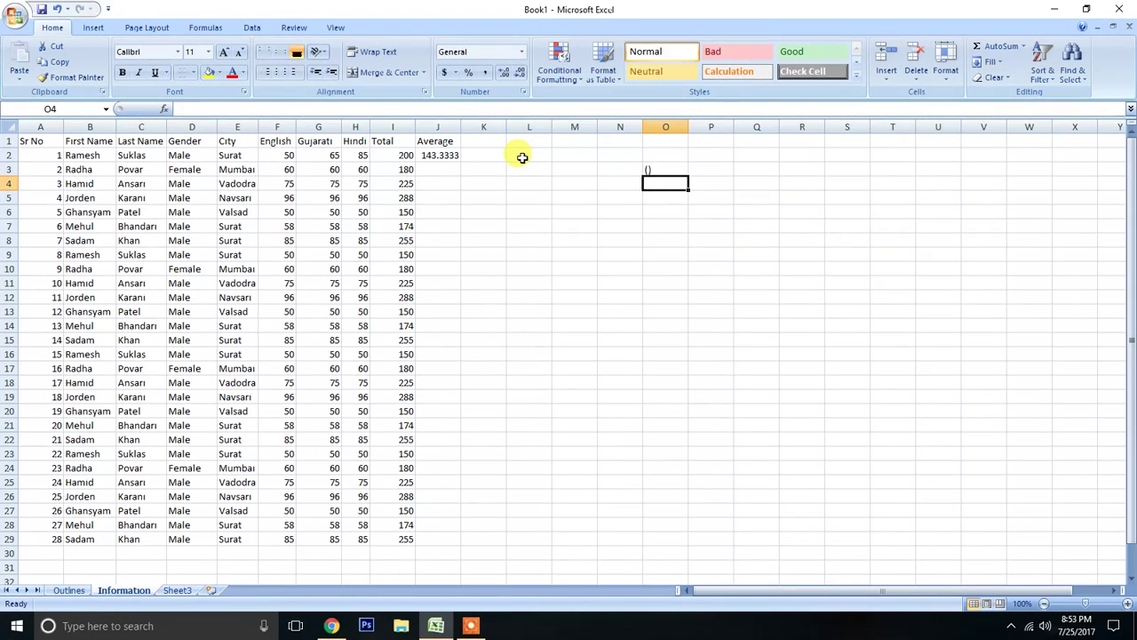
{"action": "key", "text": "alt"}
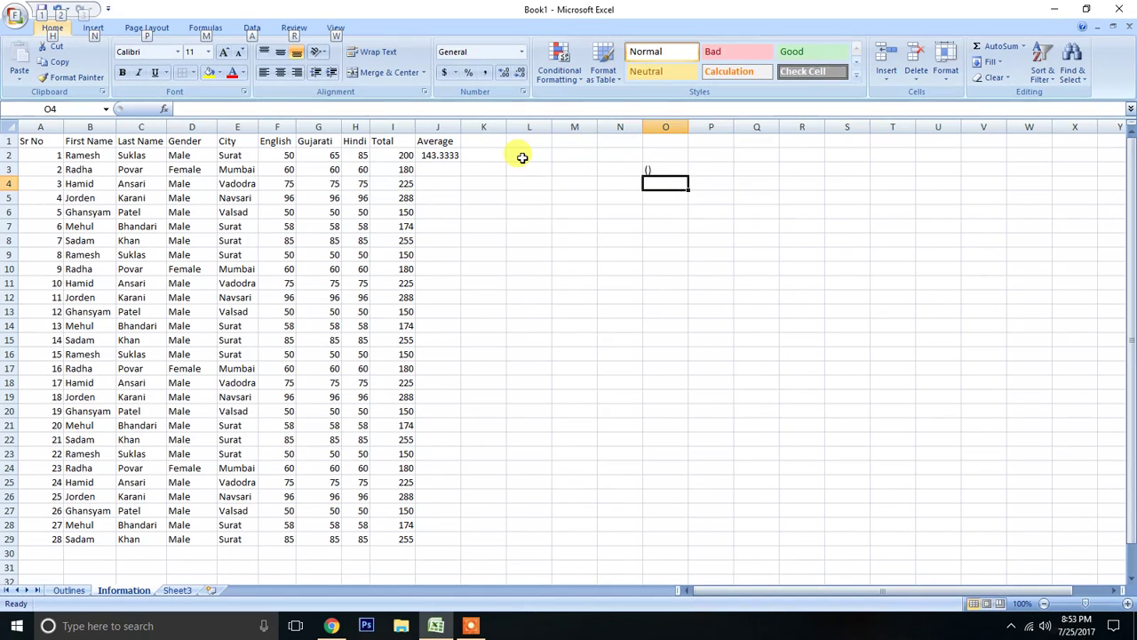
{"action": "key", "text": "Escape"}
{"action": "key", "text": "Up"}
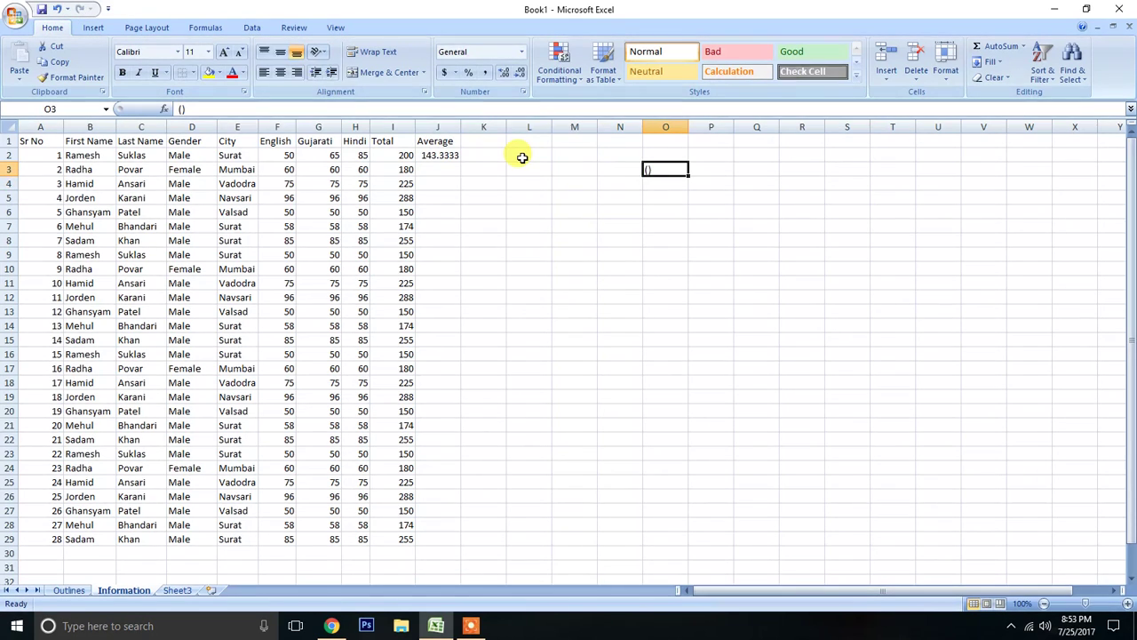
{"action": "key", "text": "Left"}
{"action": "key", "text": "Left"}
{"action": "key", "text": "Left"}
{"action": "key", "text": "Left"}
{"action": "key", "text": "Left"}
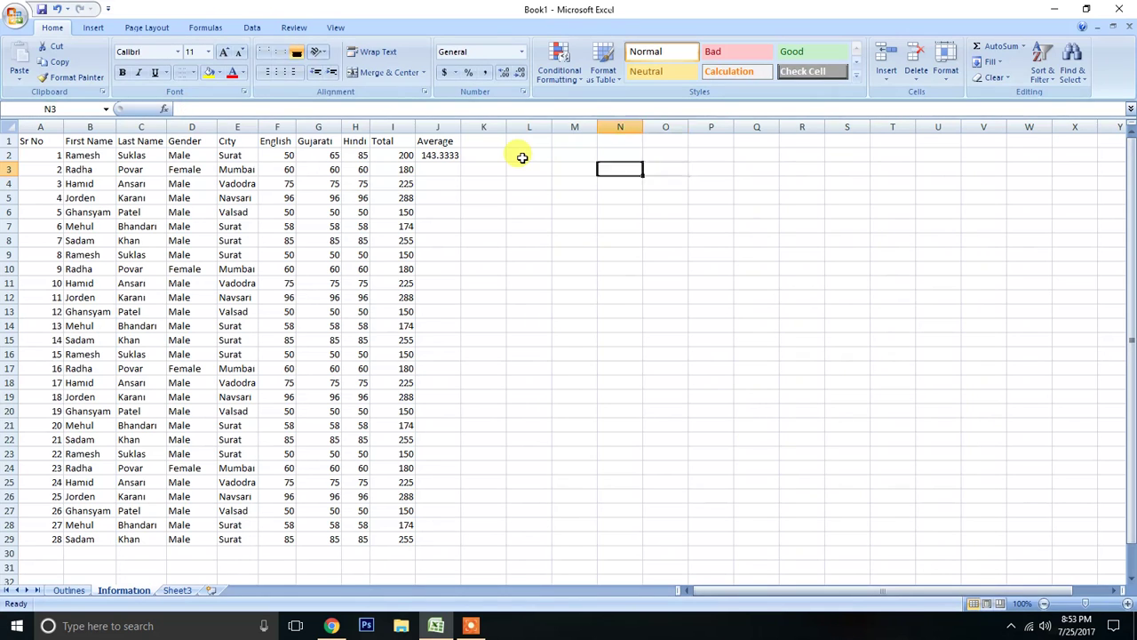
Enclose the sum in the J2 formula in parentheses so that it reads =(F2+G2+H2)/3.
{"action": "key", "text": "Up"}
{"action": "key", "text": "F2"}
{"action": "key", "text": "Left"}
{"action": "key", "text": "Left"}
{"action": "type", "text": ")"}
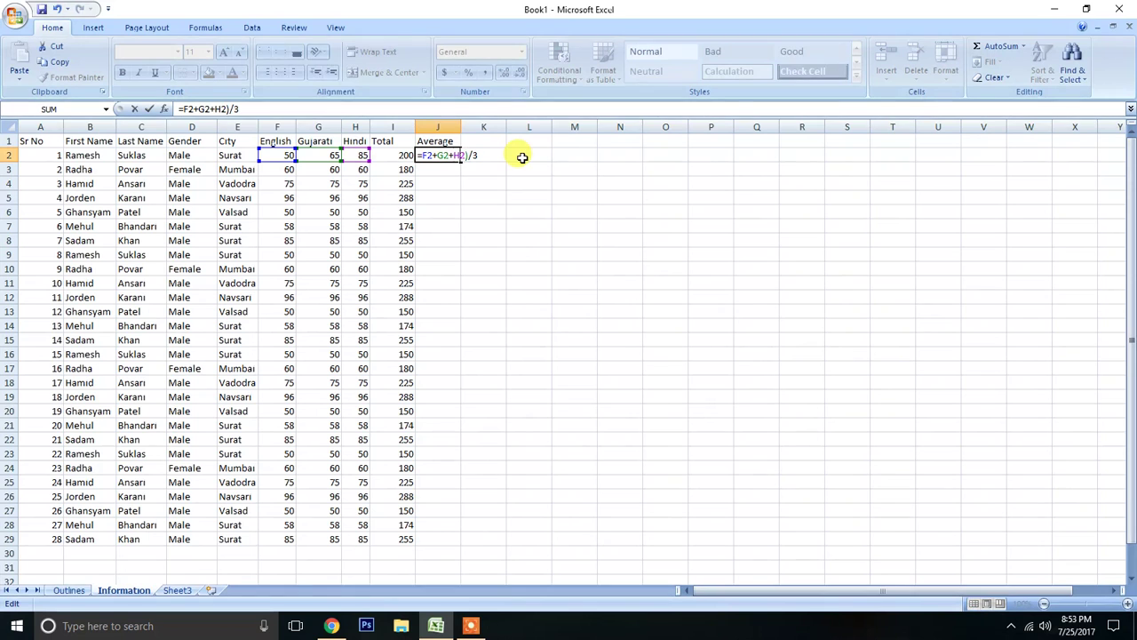
{"action": "key", "text": "Left"}
{"action": "key", "text": "Left"}
{"action": "key", "text": "Left"}
{"action": "key", "text": "Left"}
{"action": "key", "text": "Left"}
{"action": "key", "text": "Left"}
{"action": "key", "text": "Left"}
{"action": "key", "text": "Left"}
{"action": "key", "text": "Left"}
{"action": "type", "text": "("}
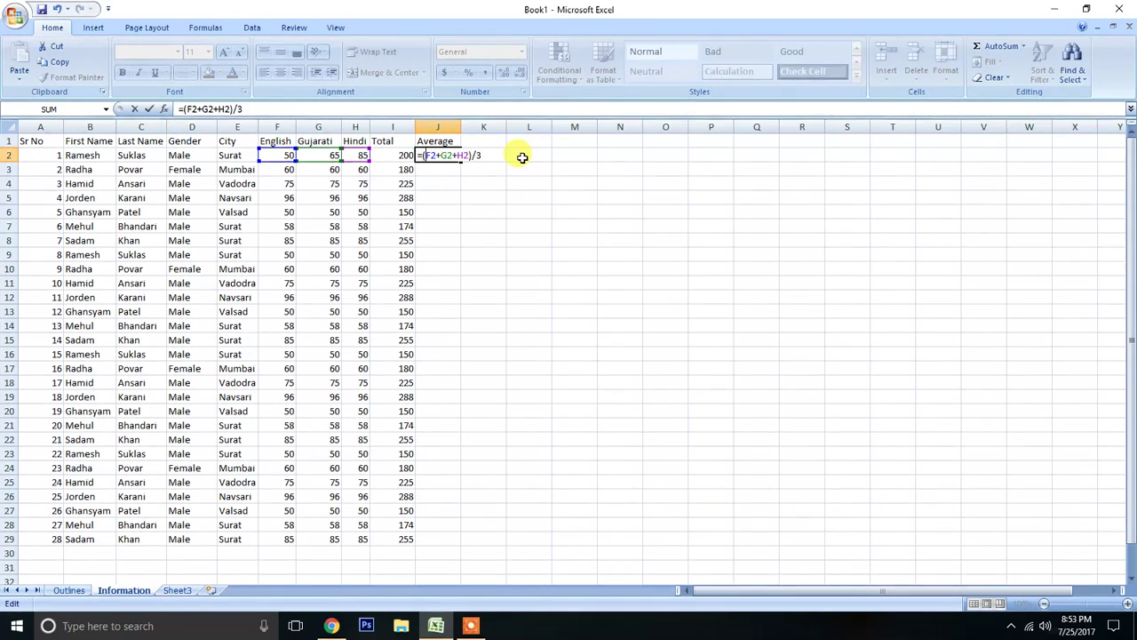
{"action": "key", "text": "Return"}
Compare J2 with the average of F2:H2, and fill the Average formula from J2 down to J29.
{"action": "left_click", "coordinate": [458, 157]}
{"action": "left_click_drag", "start_coordinate": [286, 156], "coordinate": [366, 153]}
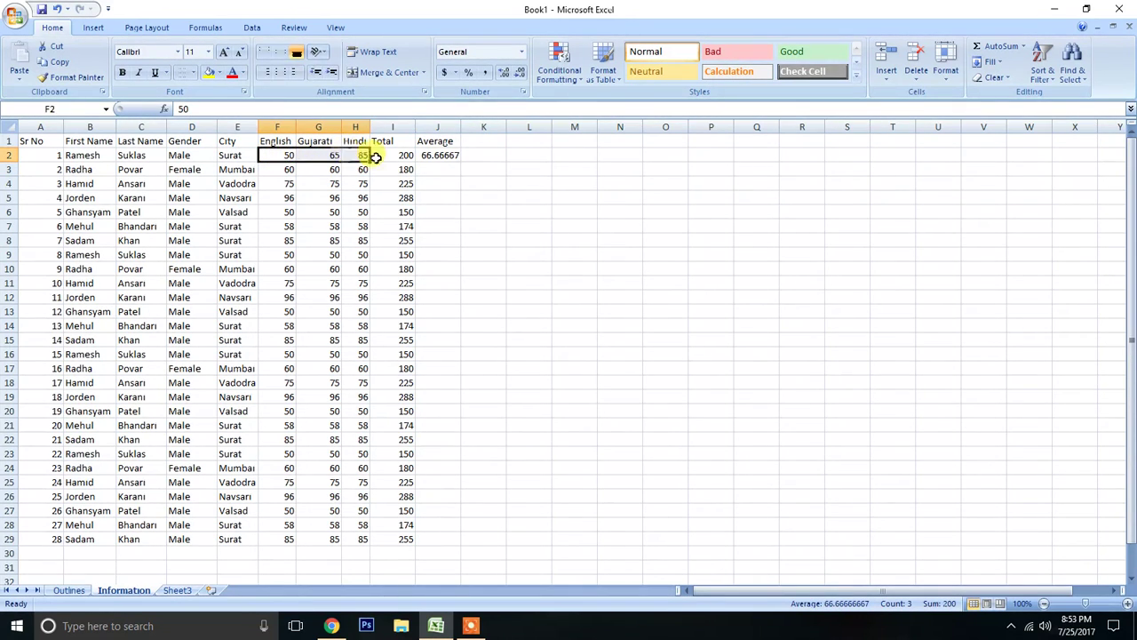
{"action": "left_click", "coordinate": [439, 155]}
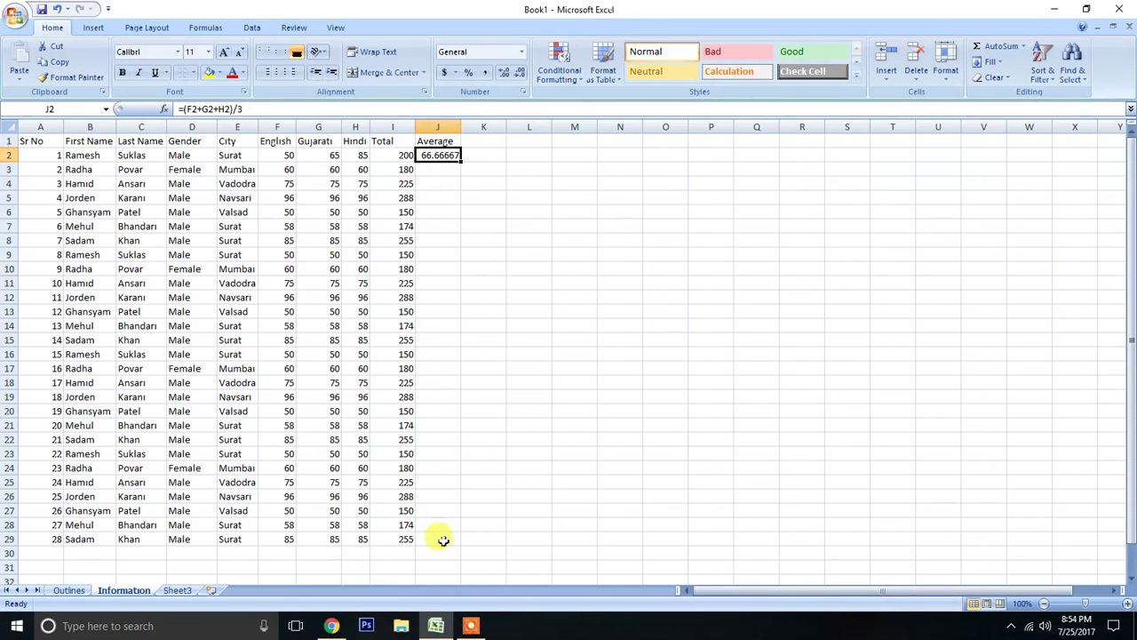
{"action": "left_click_drag", "start_coordinate": [461, 161], "coordinate": [462, 163]}
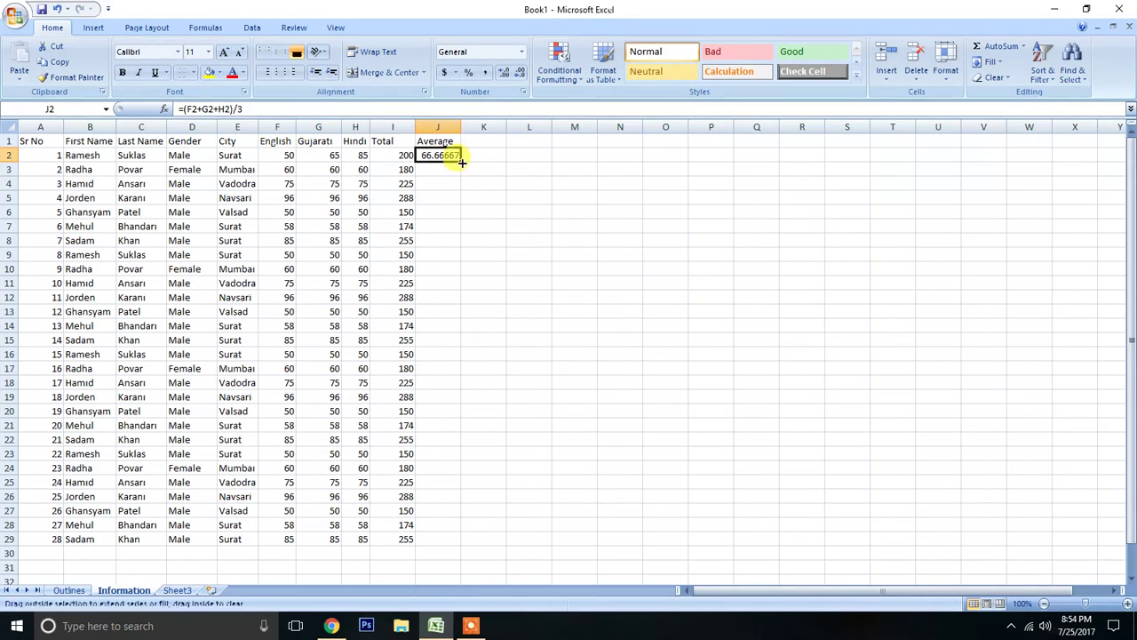
{"action": "double_click", "coordinate": [462, 163]}
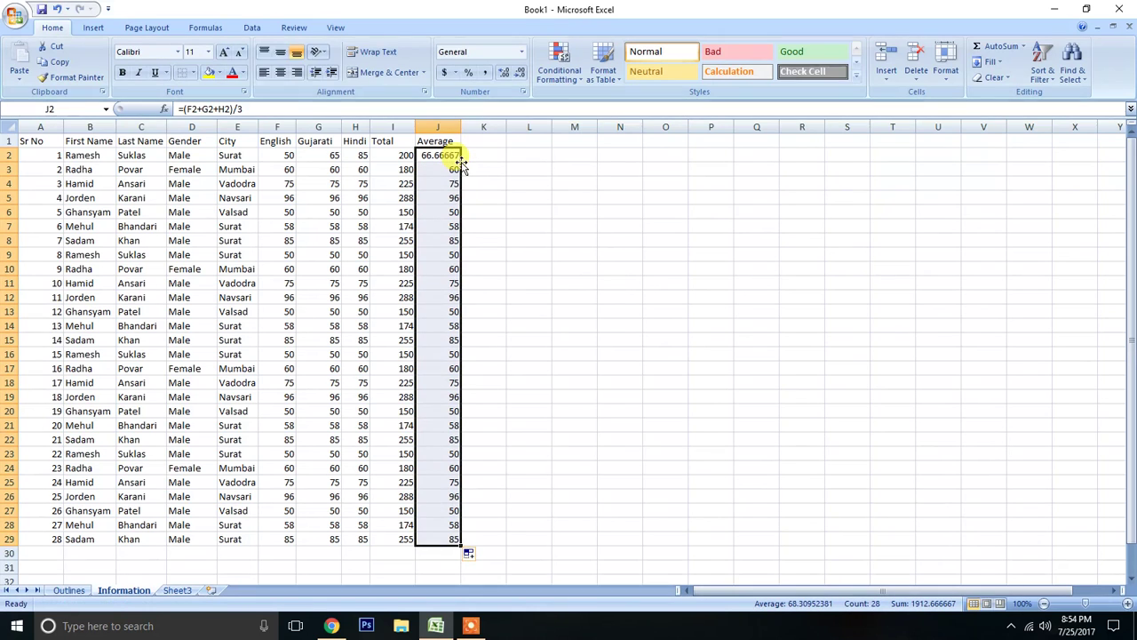